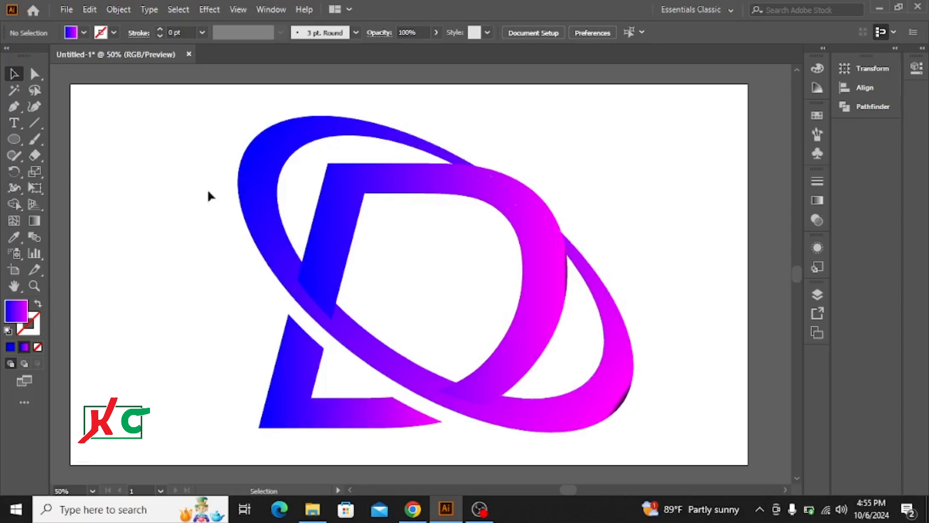
Scale the finished D logo down to a small reference and move it to the artboard's upper-left corner
drag(202, 170, 387, 274)
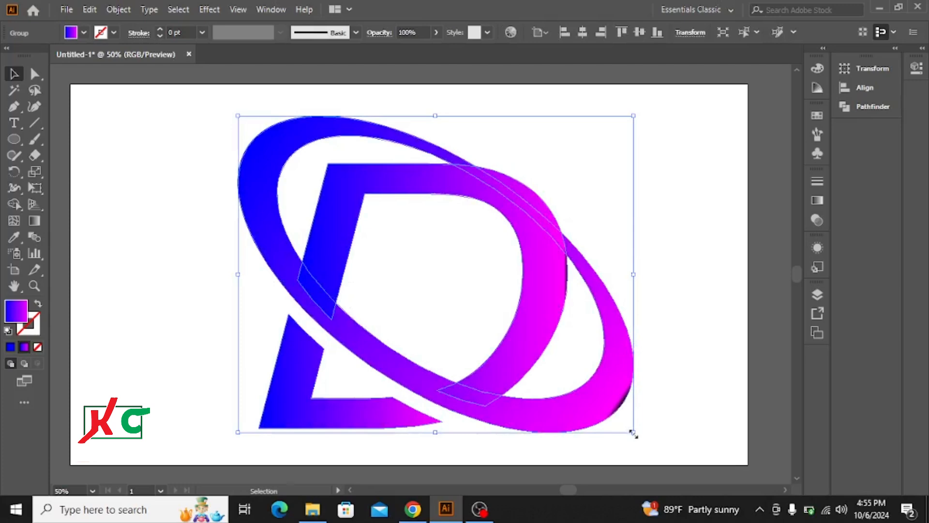
drag(634, 432, 486, 346)
drag(411, 254, 114, 116)
click(234, 182)
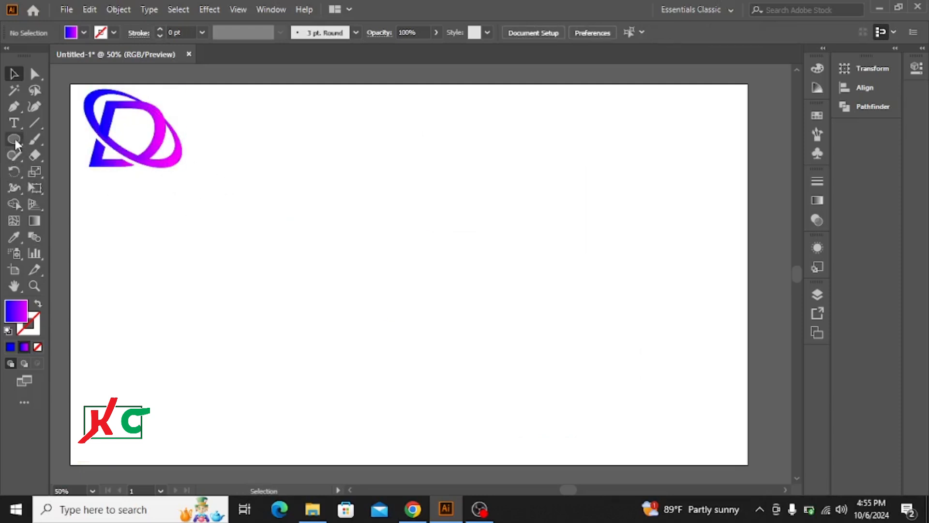
Draw a horizontal ellipse with the blue-to-magenta gradient fill and move it near the middle of the artboard
drag(14, 139, 77, 173)
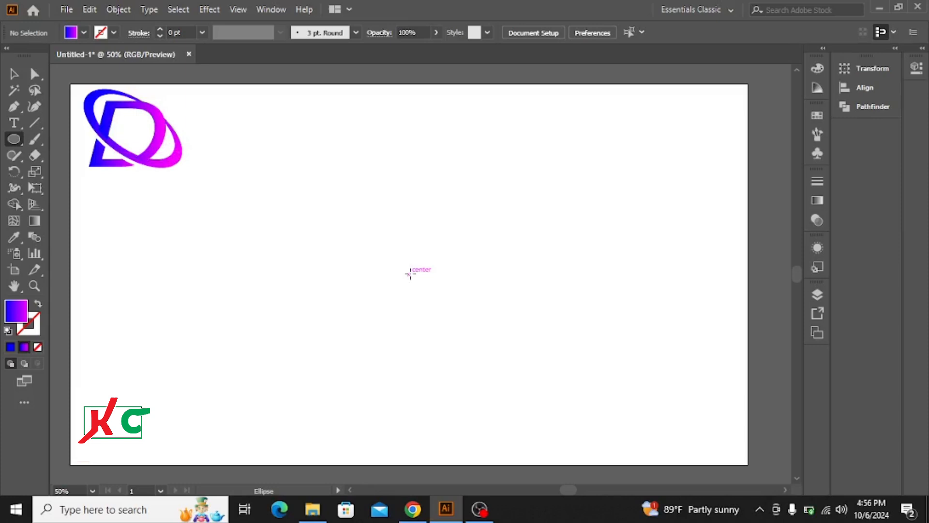
drag(410, 274, 591, 389)
click(14, 73)
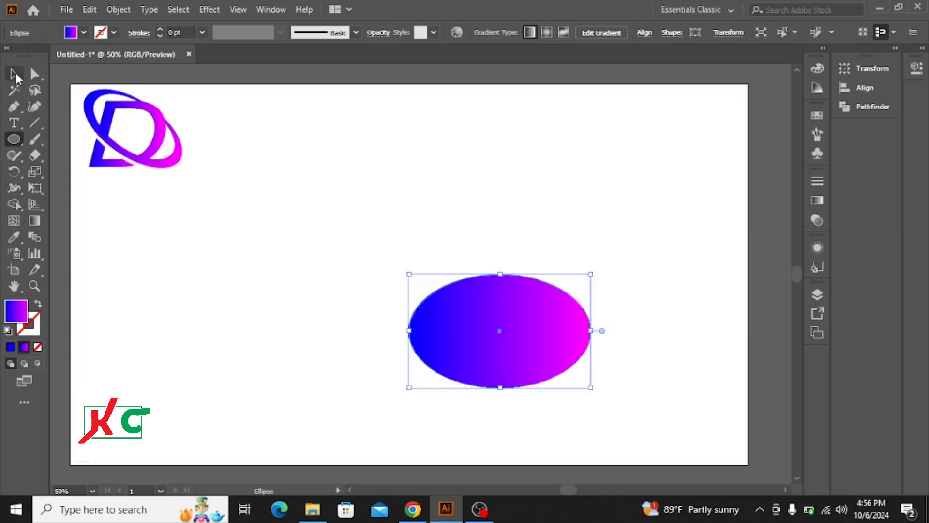
drag(503, 332, 387, 249)
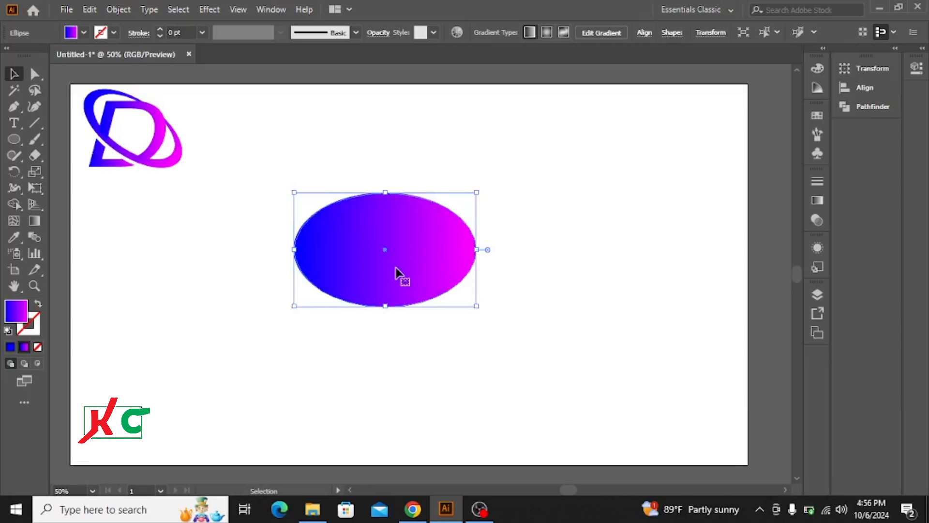
Paste a copy of the ellipse in front and shrink it around its centre to about three quarters size
key(a)
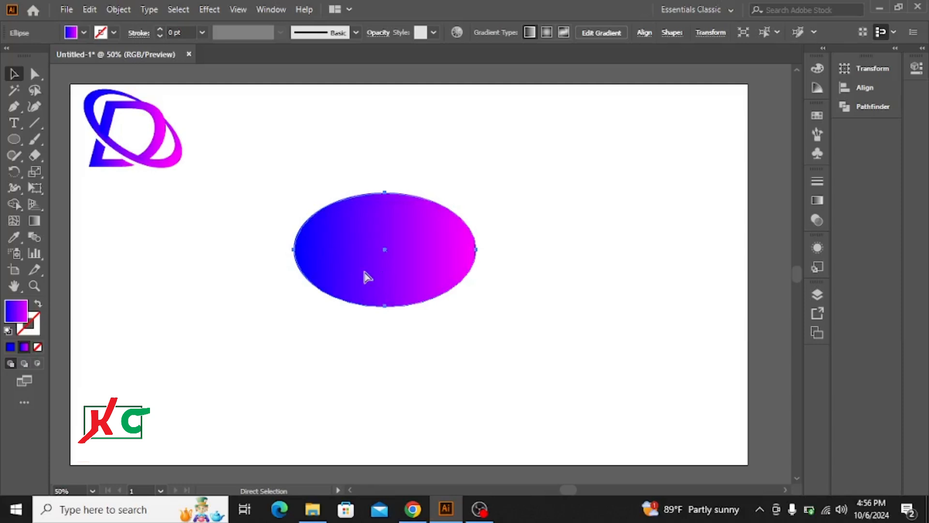
key(v)
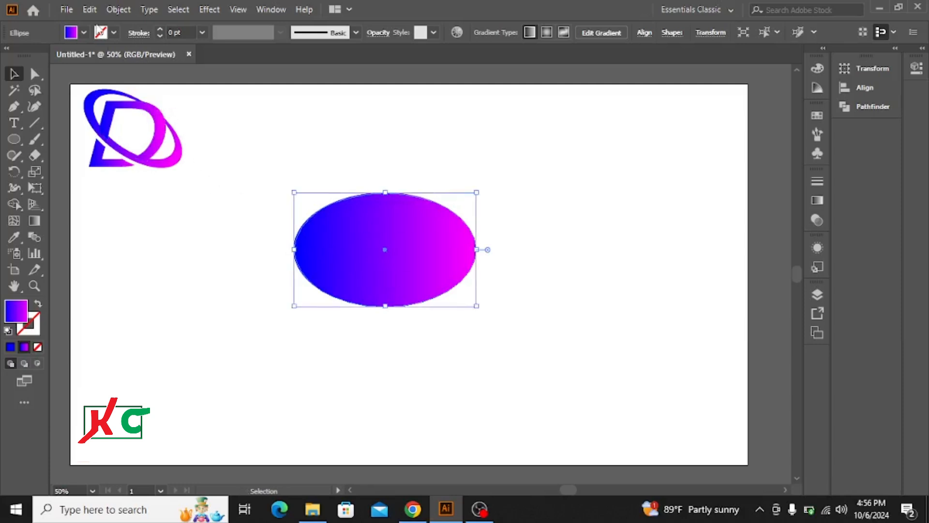
click(89, 9)
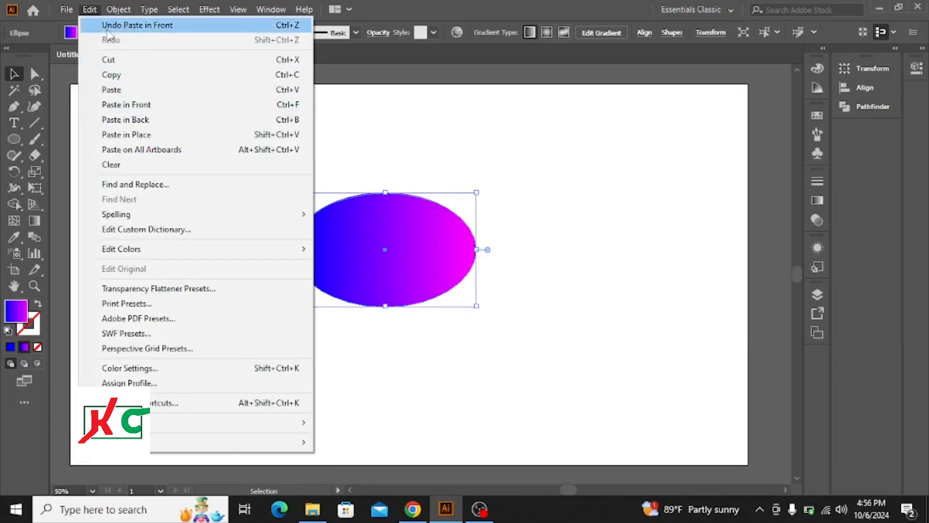
click(90, 10)
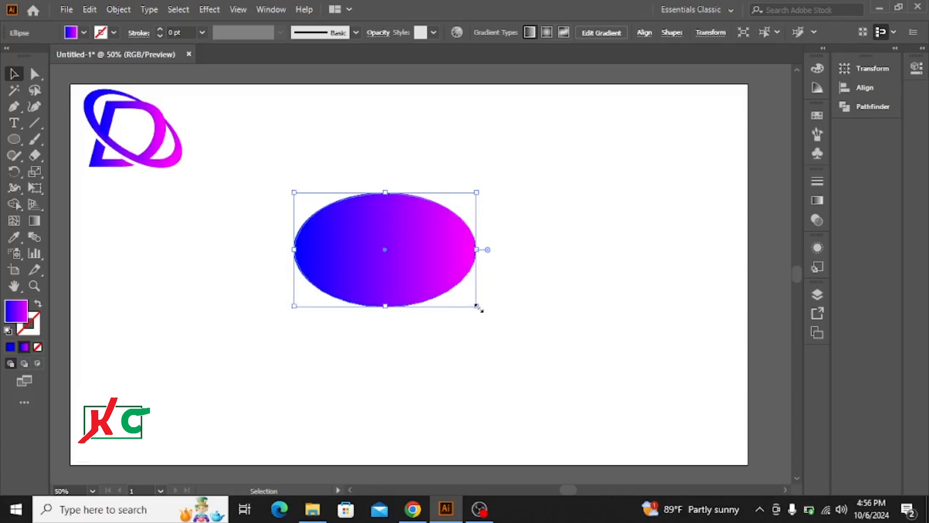
drag(477, 306, 453, 296)
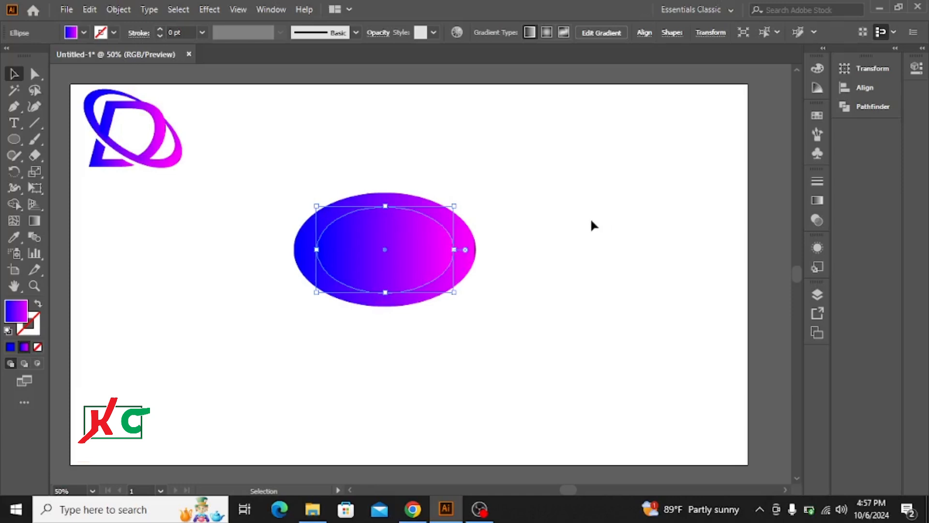
Nudge the inner ellipse upward until it sits close to the outer ellipse's top edge
key(Up)
key(Up)
key(Up)
key(Up)
key(Up)
key(Up)
key(Up)
key(Up)
key(Up)
key(Up)
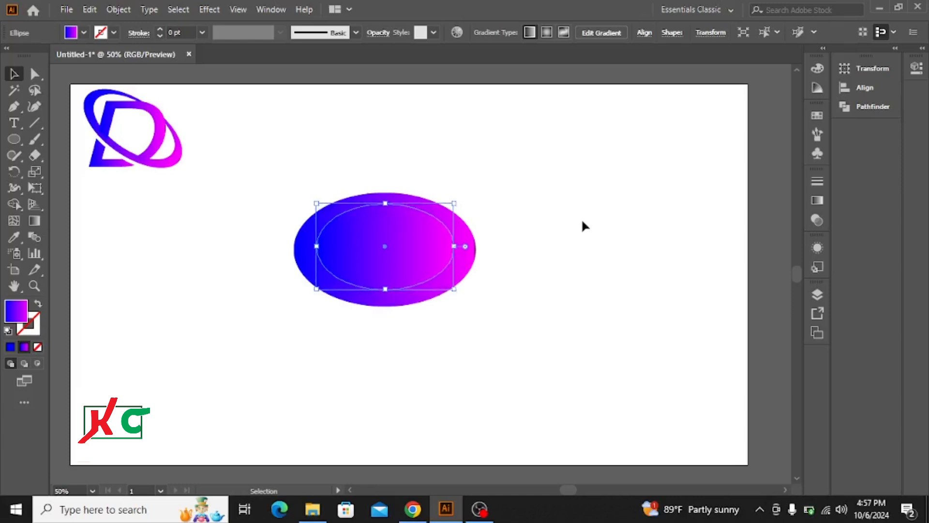
key(Up)
key(Up)
key(Up)
key(Up)
key(Up)
key(Up)
key(Up)
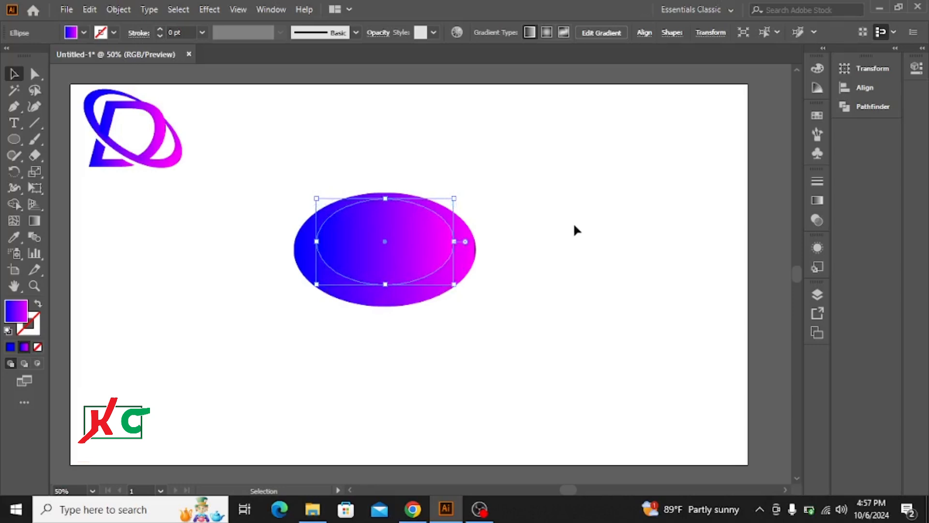
key(Up)
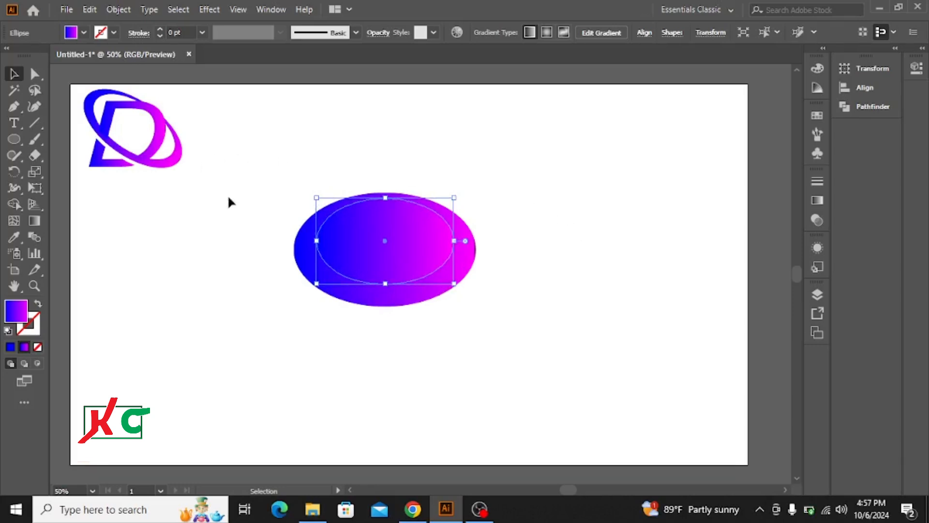
Subtract the inner ellipse from the outer one with Minus Front to form a ring
drag(213, 213, 558, 315)
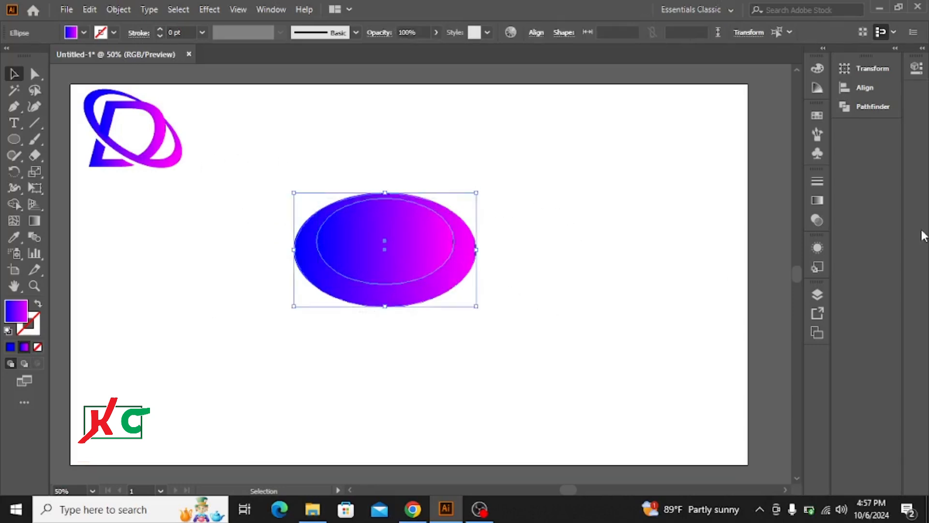
click(874, 106)
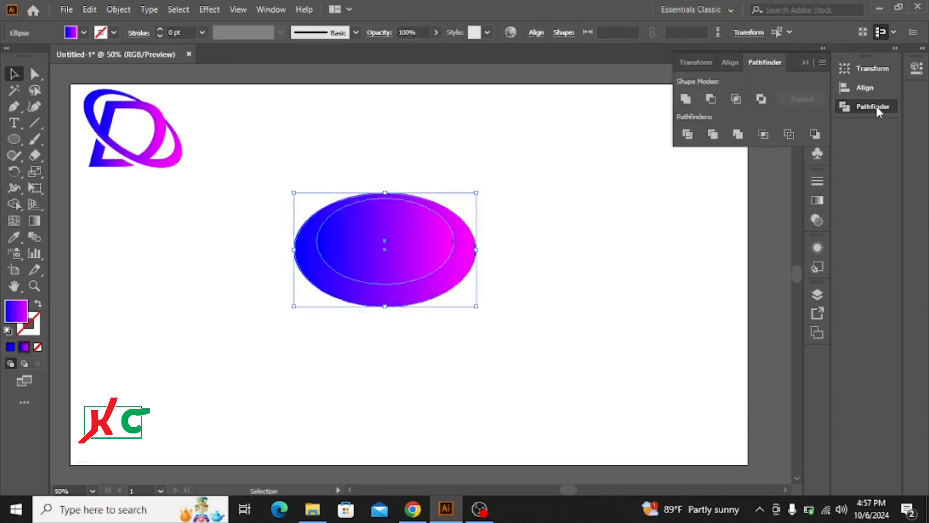
click(711, 98)
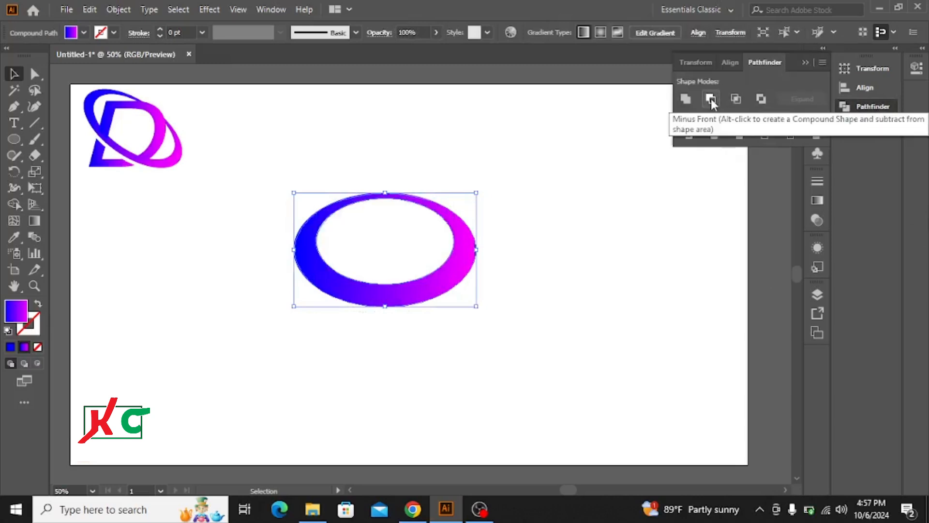
click(805, 62)
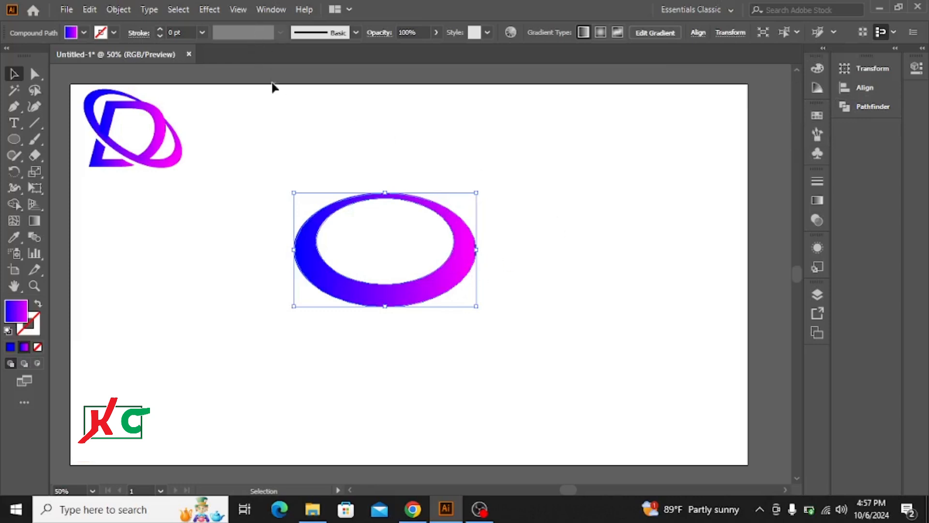
click(265, 11)
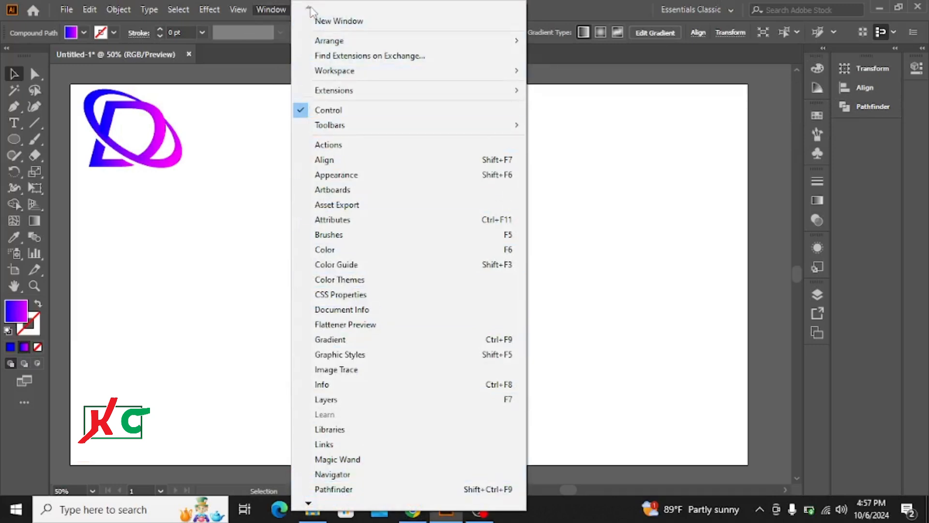
click(678, 142)
click(563, 191)
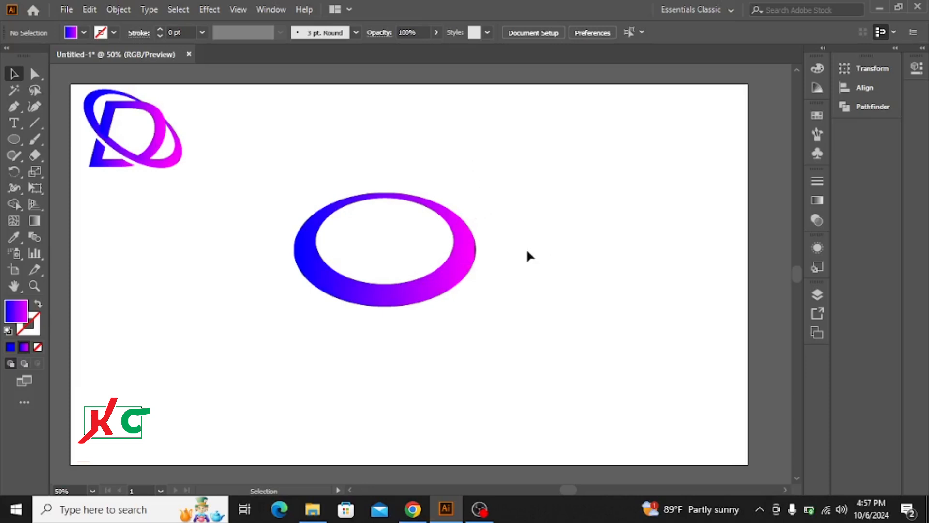
Move the gradient ring slightly down on the artboard and deselect it
drag(454, 268, 449, 304)
drag(499, 274, 499, 274)
click(596, 238)
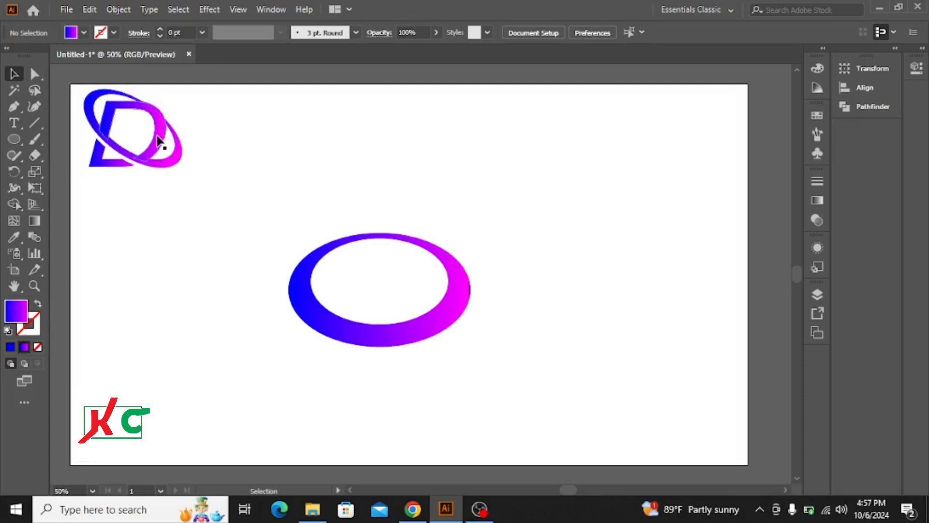
Place a point text object above and to the right of the ring and enlarge it to about 96 pt
click(15, 124)
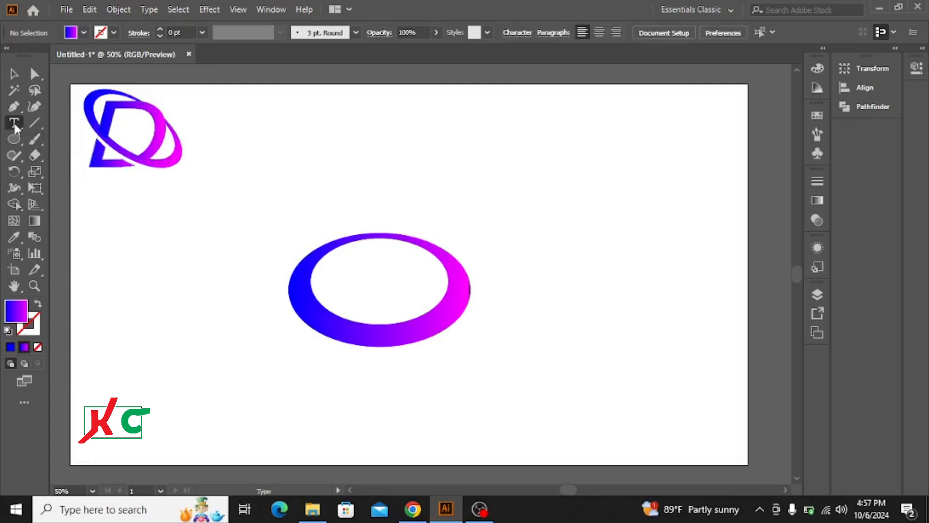
click(515, 169)
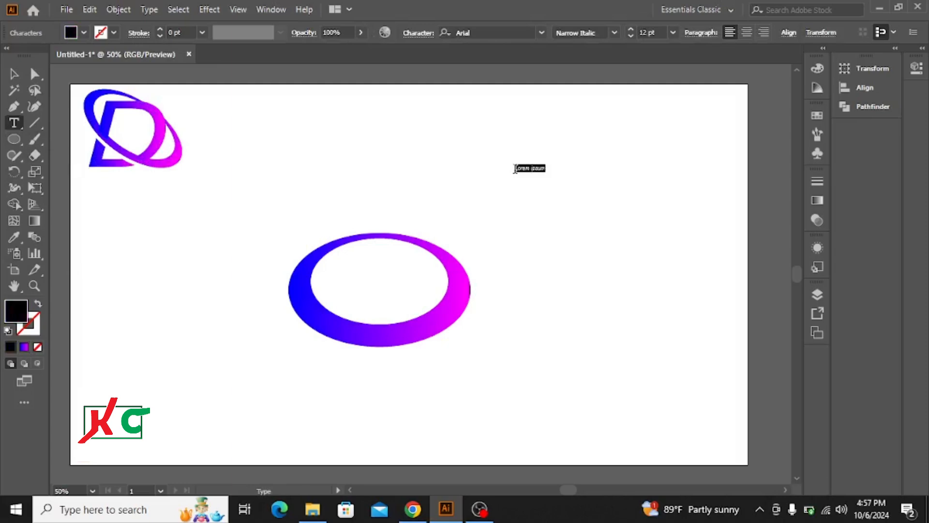
click(14, 74)
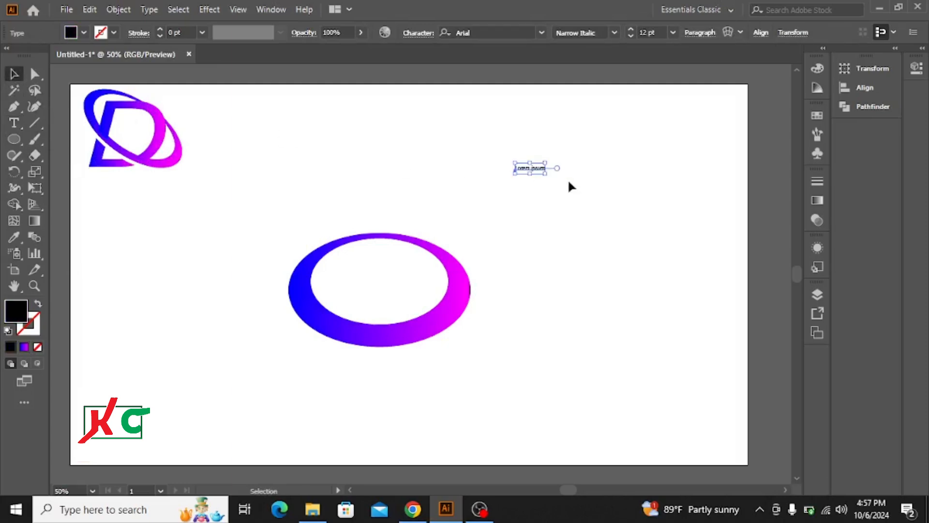
drag(546, 174, 649, 194)
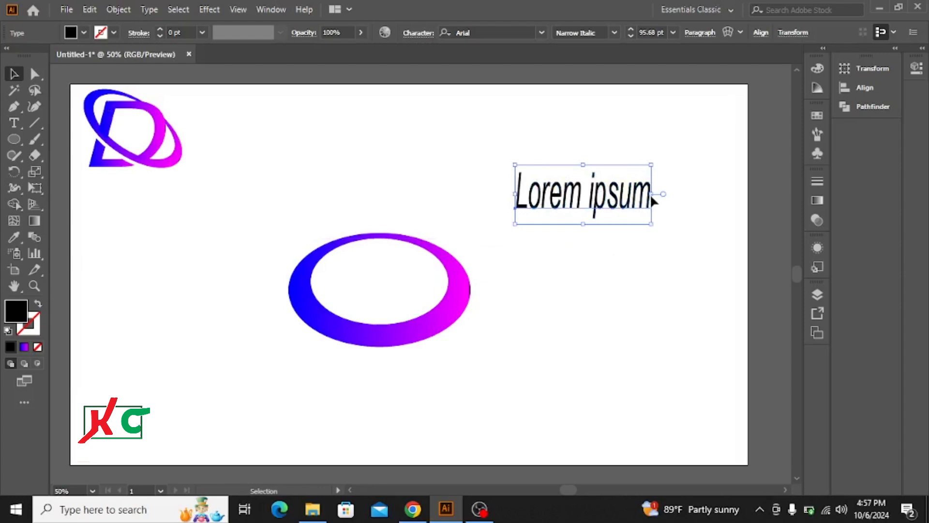
Replace the placeholder text with the single letter D, keeping the Arial Narrow Italic style
key(t)
click(619, 205)
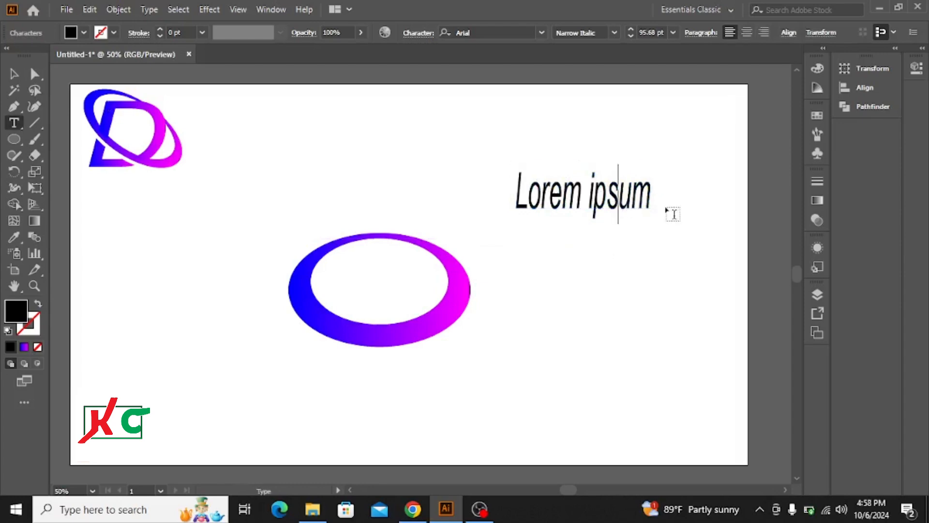
key(Right)
key(Right)
key(BackSpace)
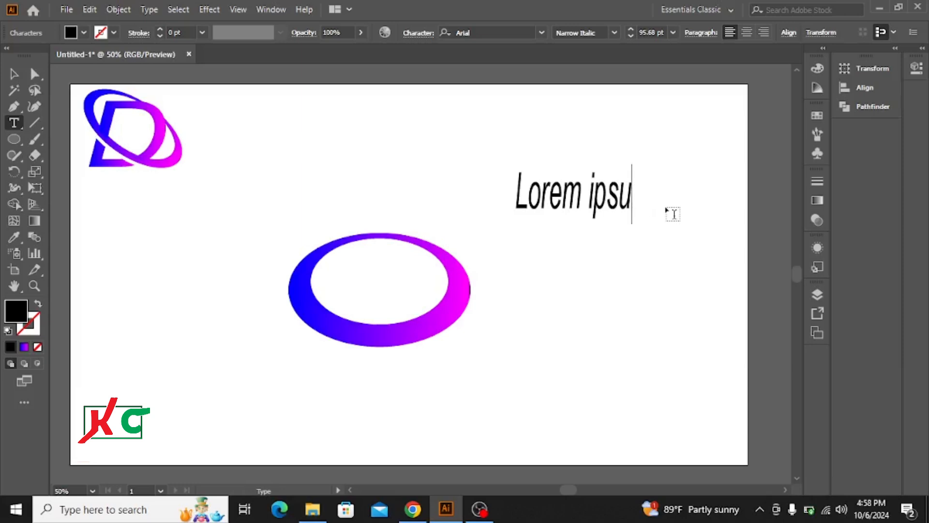
key(BackSpace)
key(BackSpace)
key(BackSpace)
key(BackSpace)
key(BackSpace)
key(BackSpace)
key(BackSpace)
key(BackSpace)
key(BackSpace)
key(BackSpace)
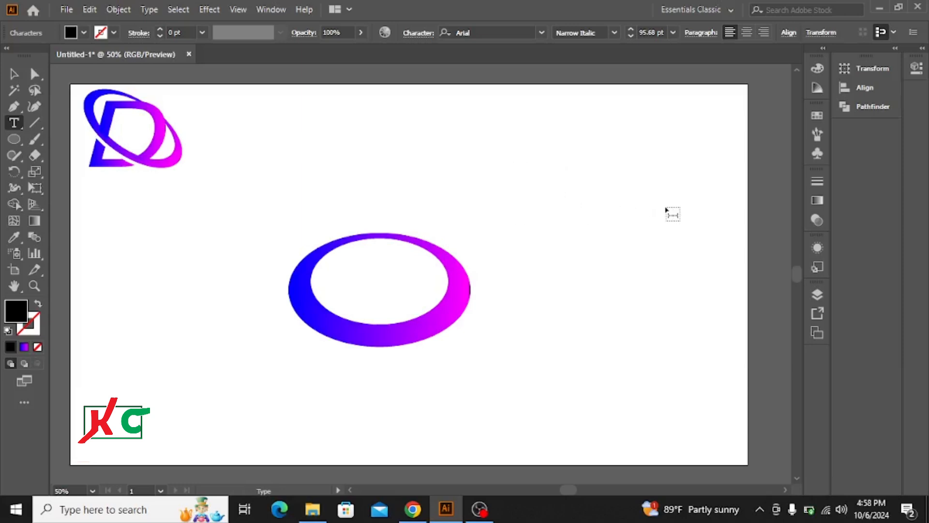
text(D)
click(615, 32)
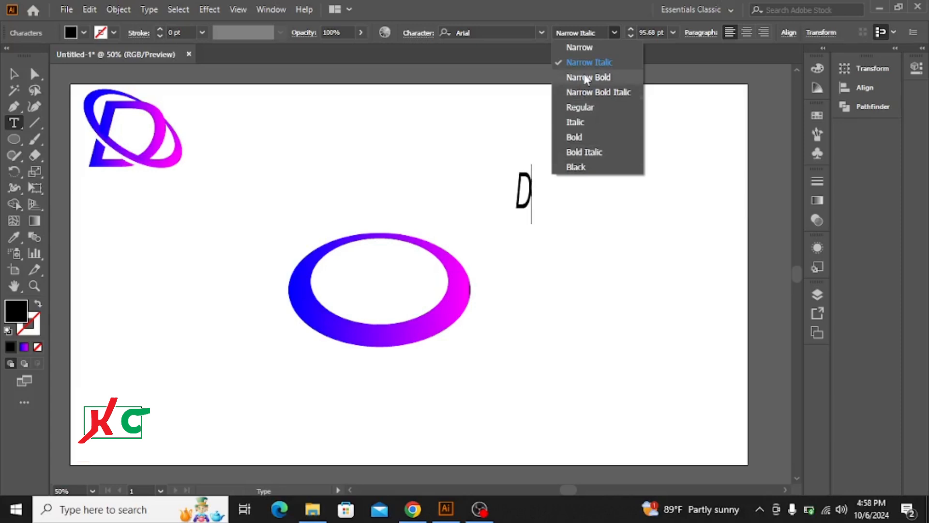
click(612, 31)
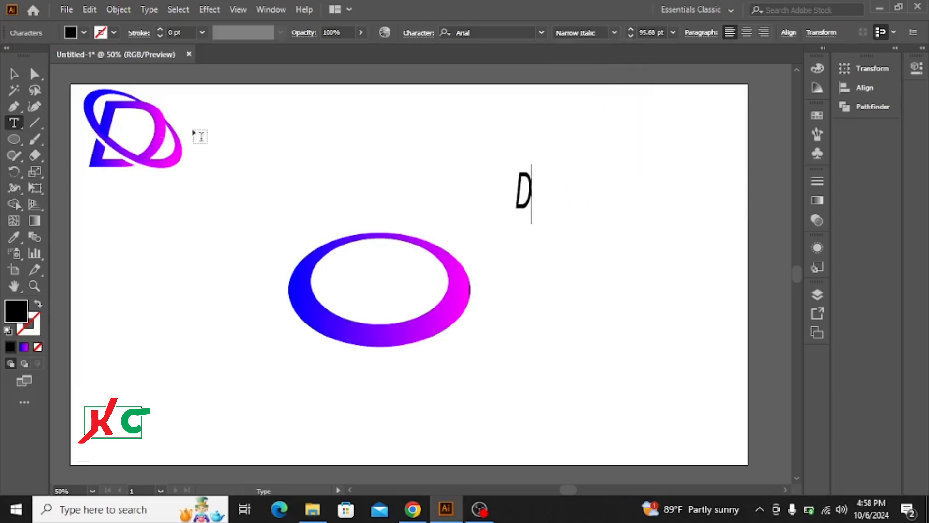
Stretch the letter D wider and taller to about 235 pt and convert it to outlines
click(12, 78)
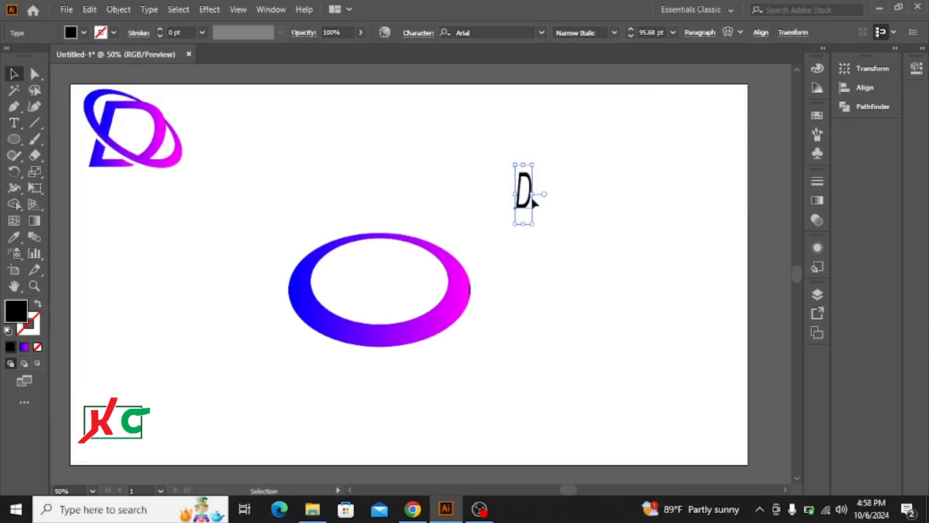
drag(532, 194, 615, 195)
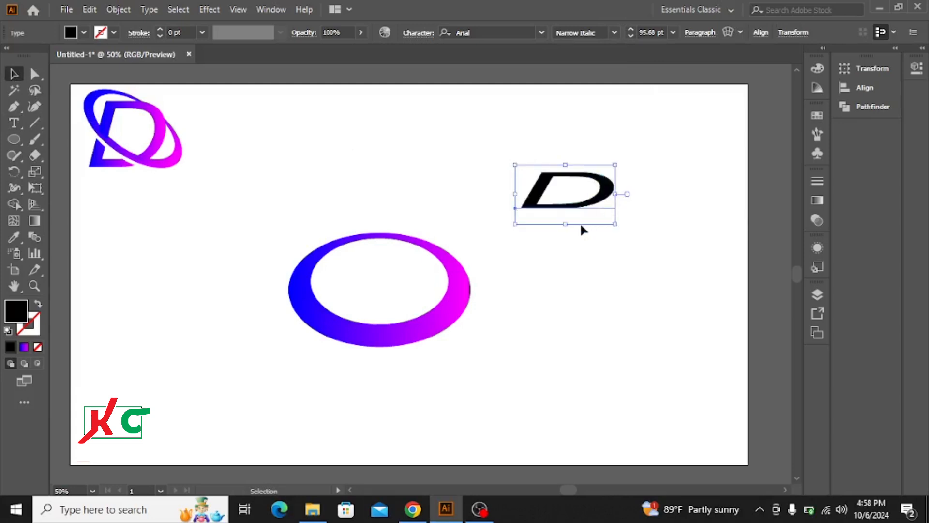
drag(564, 225, 564, 309)
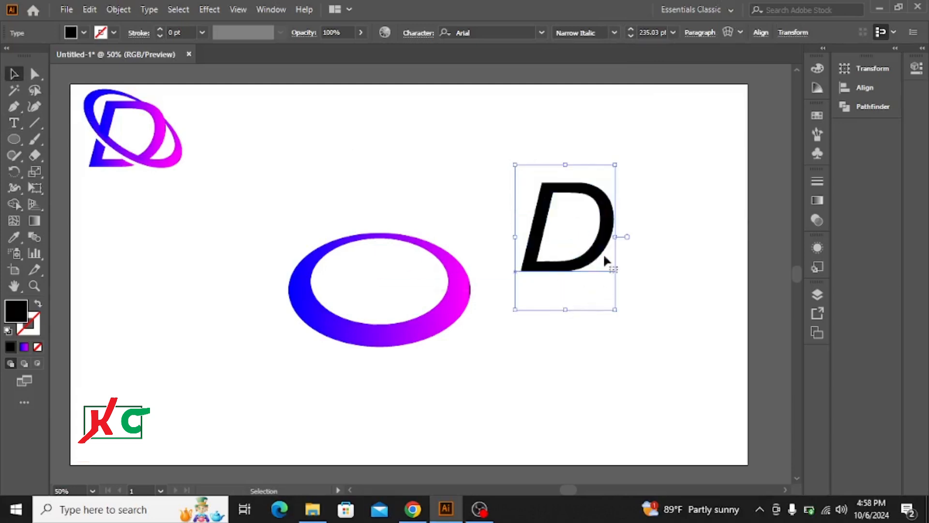
right_click(608, 218)
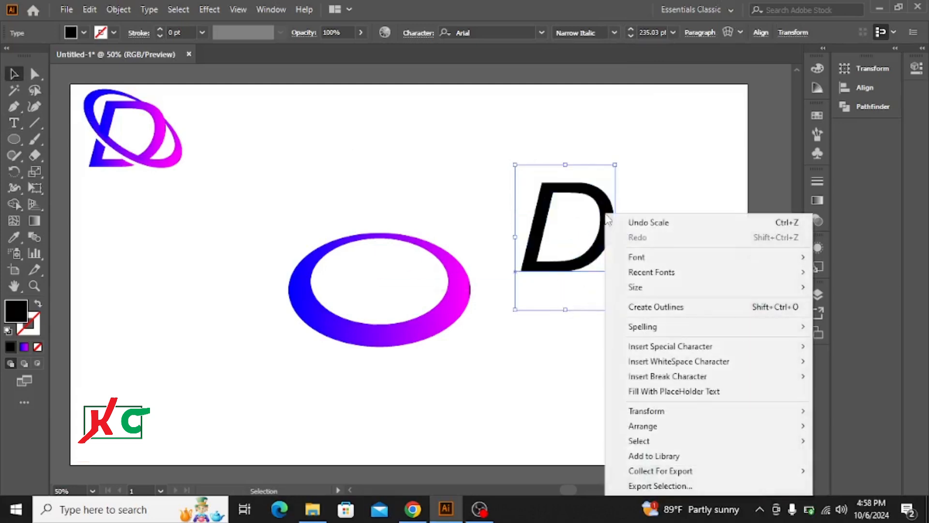
click(651, 309)
Move the outlined D onto the middle of the ring and rotate it slightly clockwise
drag(604, 248, 417, 297)
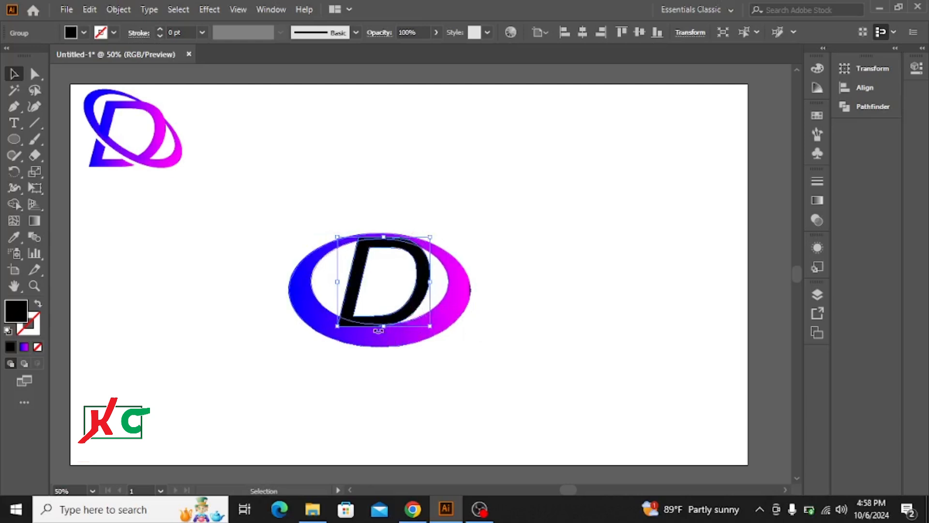
drag(380, 329, 365, 366)
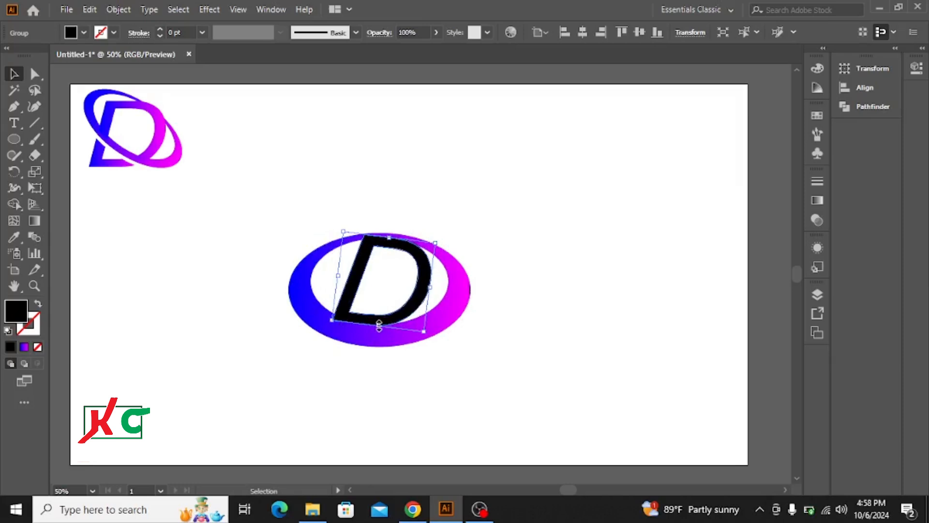
Stretch the black D taller, narrow it slightly and rotate it further clockwise so it leans across the ring
drag(378, 325, 353, 387)
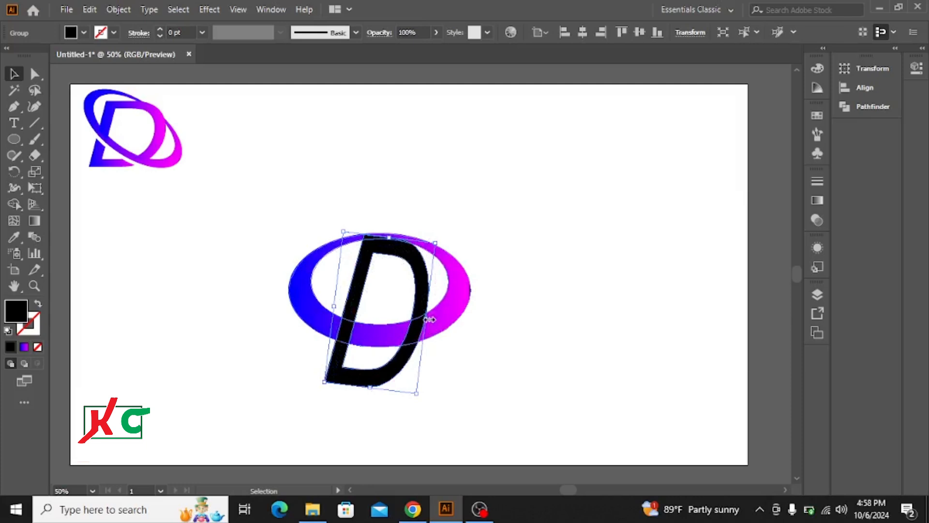
drag(429, 320, 420, 318)
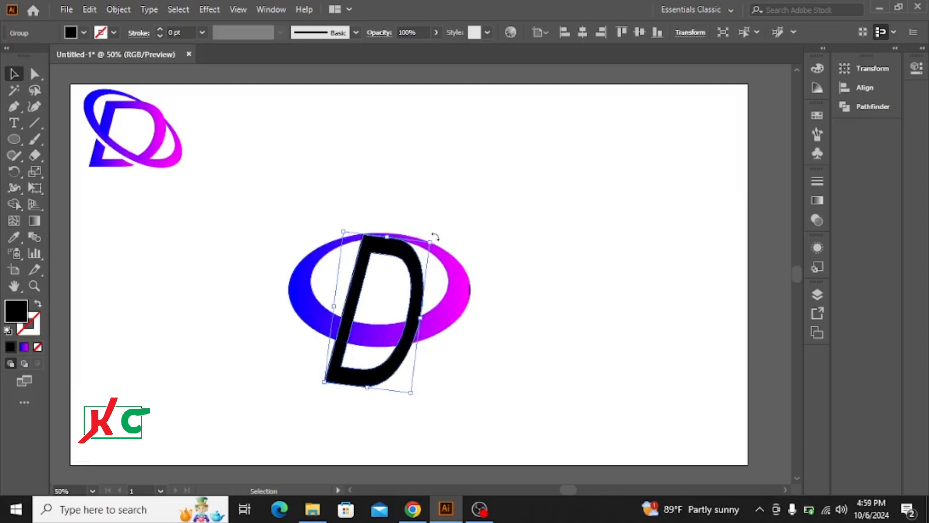
drag(435, 237, 453, 257)
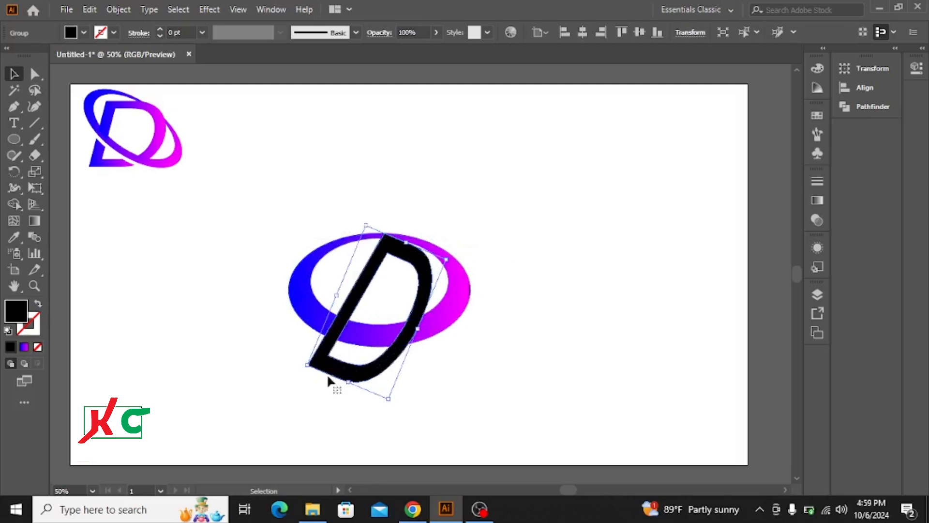
drag(347, 383, 362, 353)
Scale the gradient ring down about its centre and reduce the D's width and height to suit it
click(449, 330)
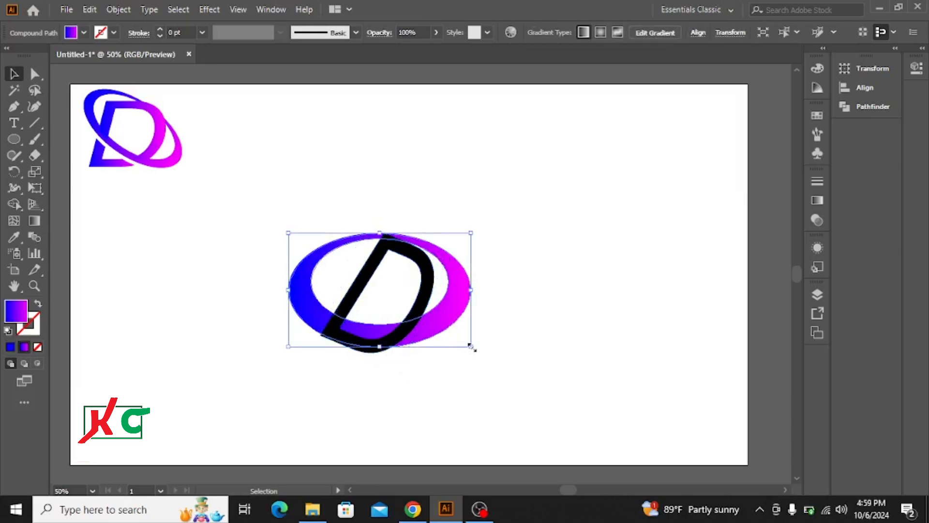
drag(473, 347, 451, 334)
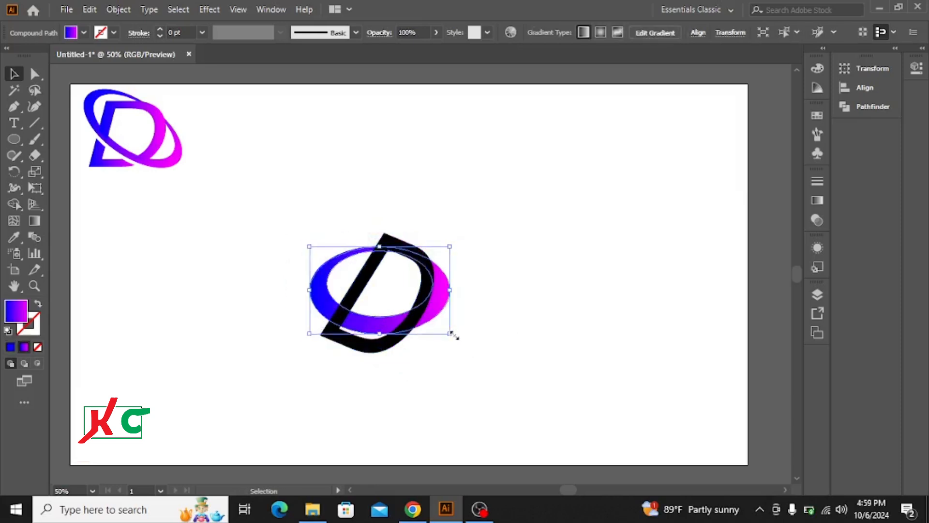
click(399, 349)
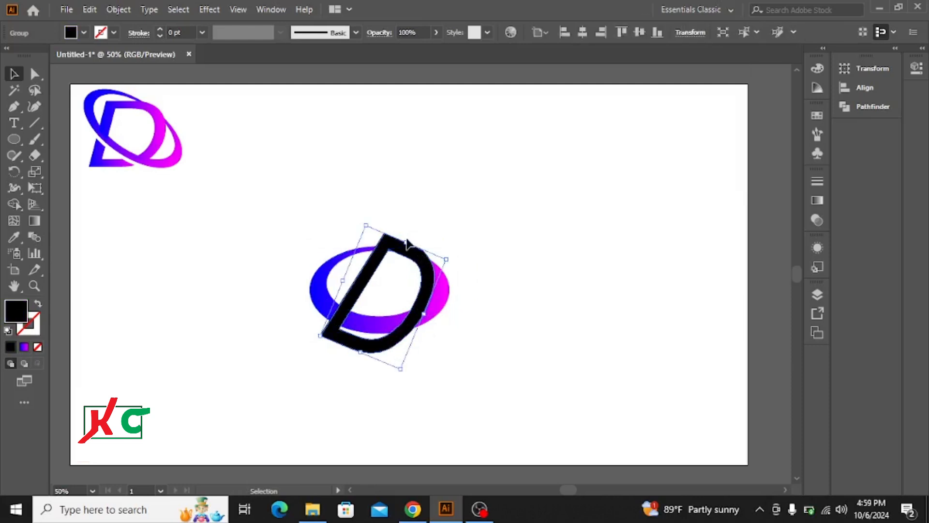
drag(422, 314, 408, 307)
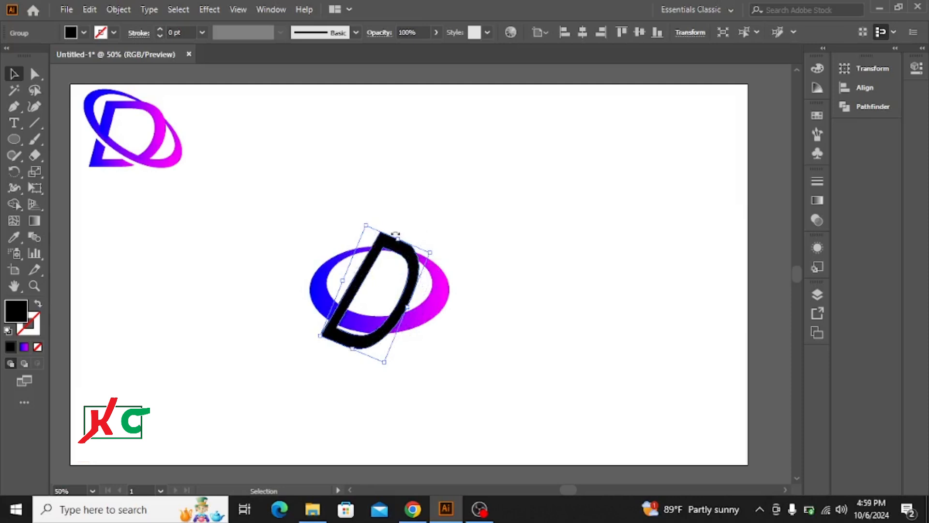
drag(402, 236, 393, 255)
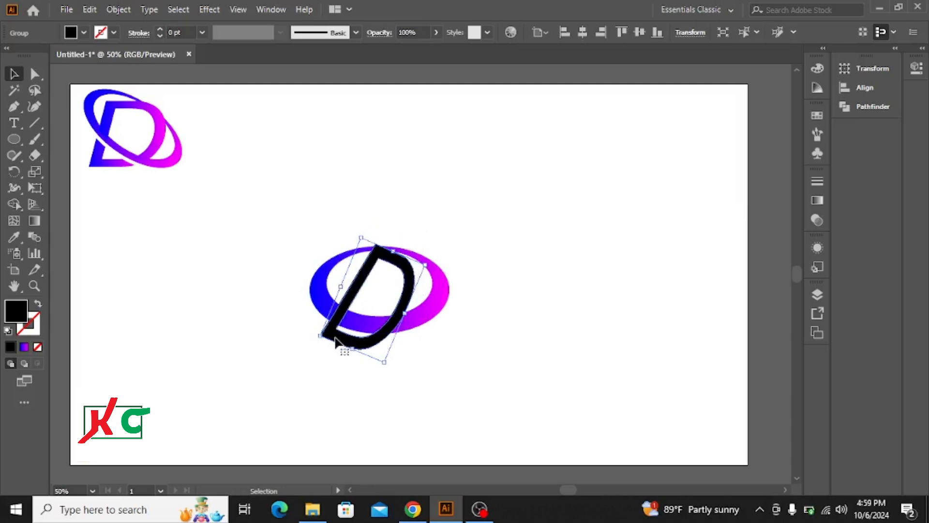
Make the D slightly smaller and shift it over the lower-left part of the ring
drag(337, 342, 409, 318)
drag(408, 263, 355, 298)
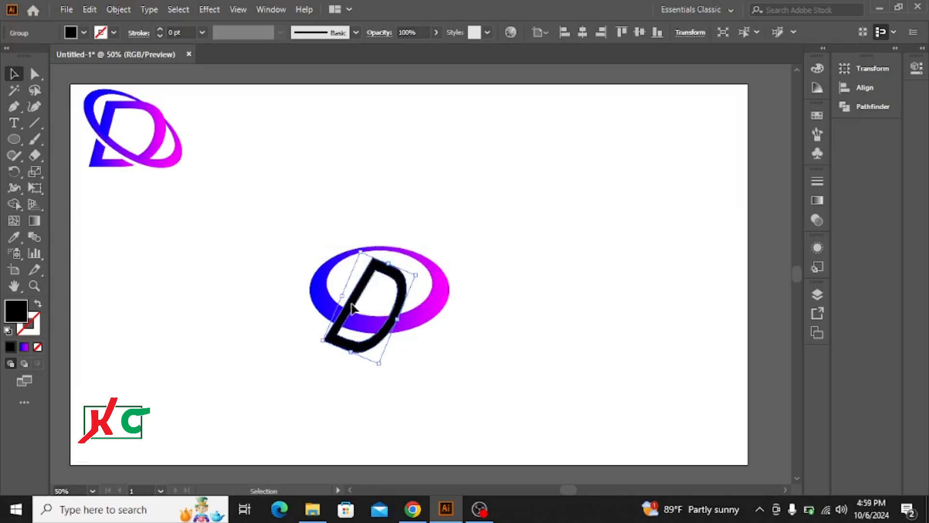
drag(352, 308, 345, 308)
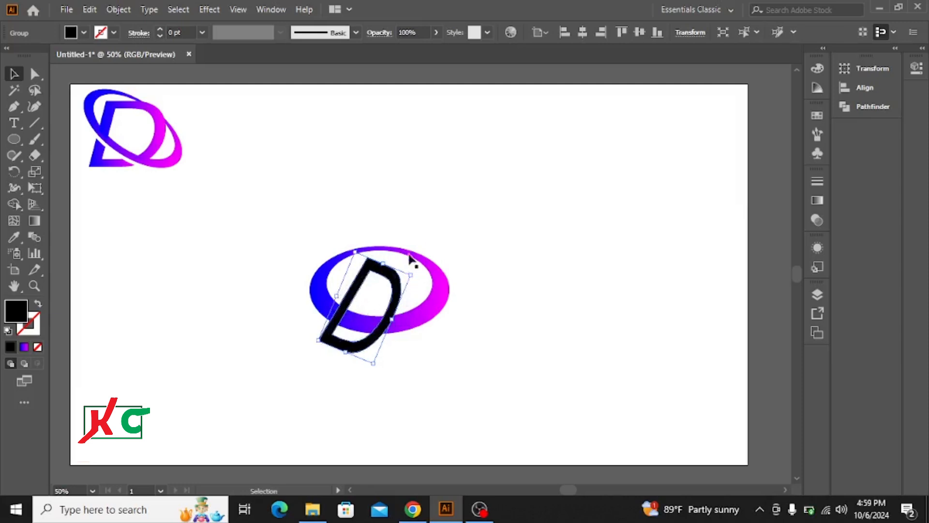
Flatten the ring by lowering its top edge and move the D right, toward the middle of the ring
click(389, 250)
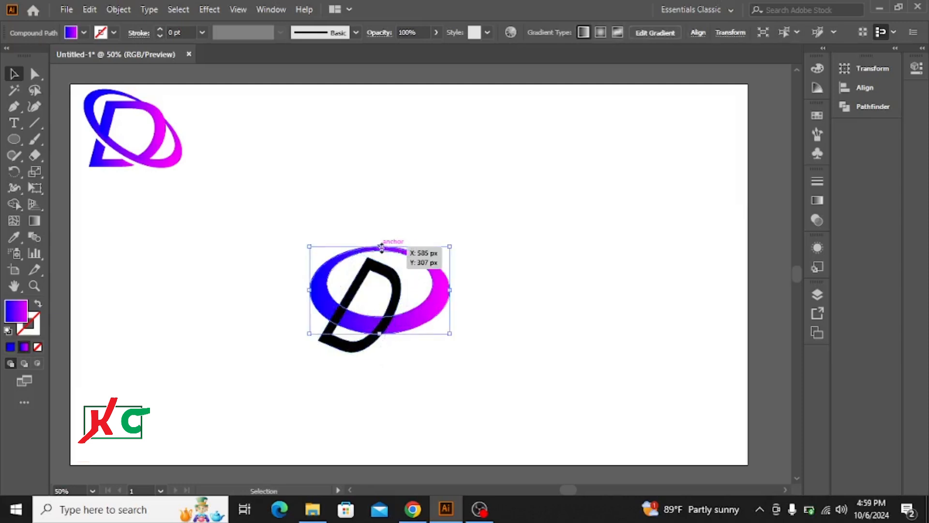
drag(382, 248, 382, 261)
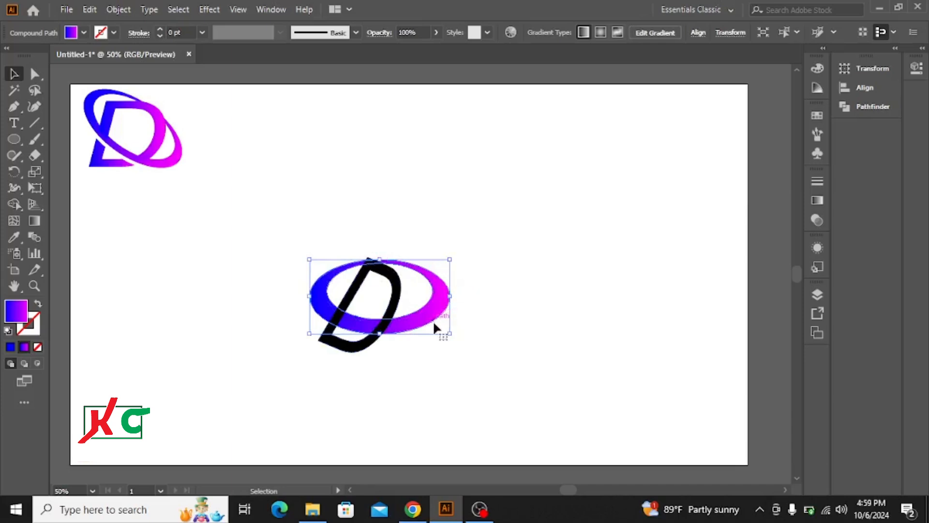
click(393, 279)
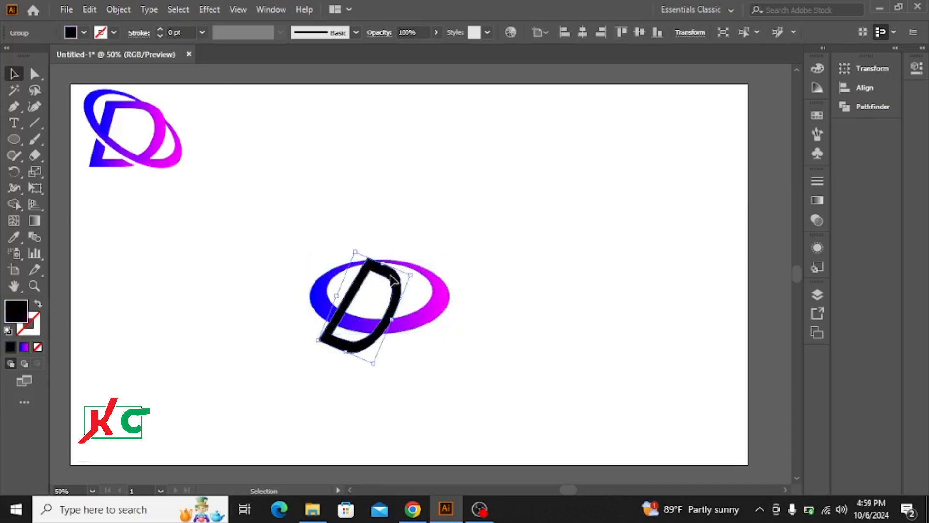
drag(392, 279, 412, 283)
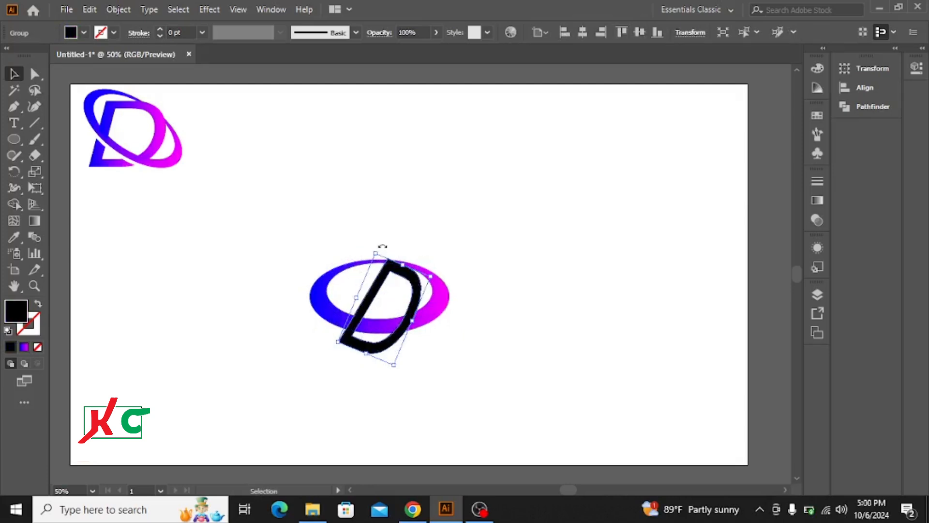
Rotate the D slightly counter-clockwise and shorten it by lowering its top edge
click(380, 246)
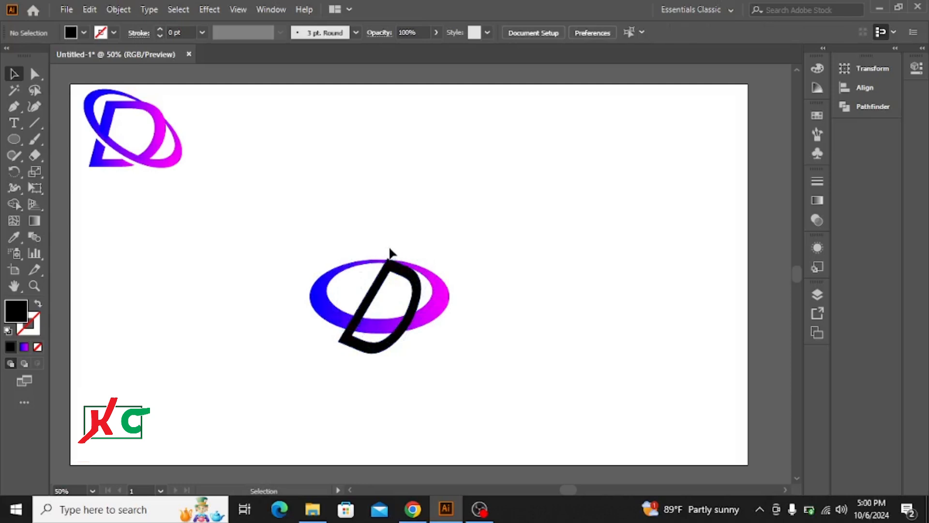
click(394, 259)
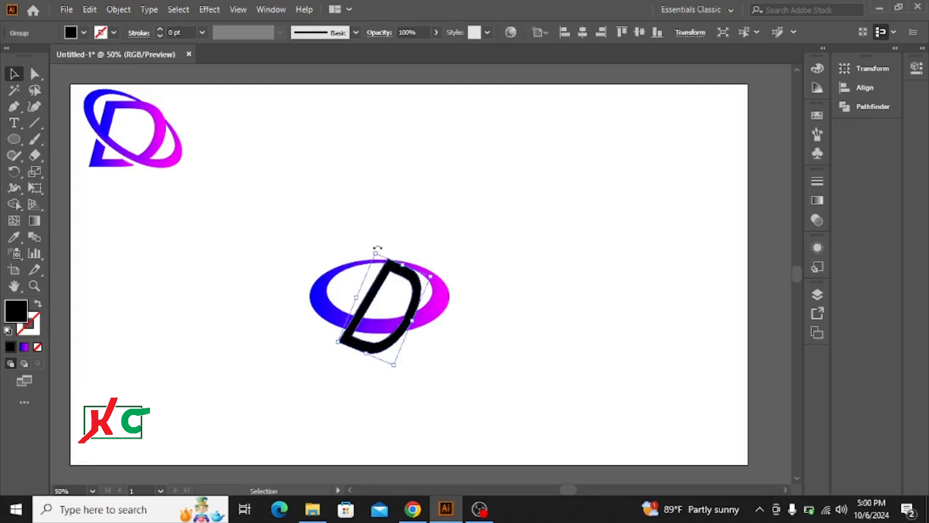
mouse_move(378, 248)
mouse_down()
mouse_move(367, 248)
mouse_move(373, 253)
mouse_up()
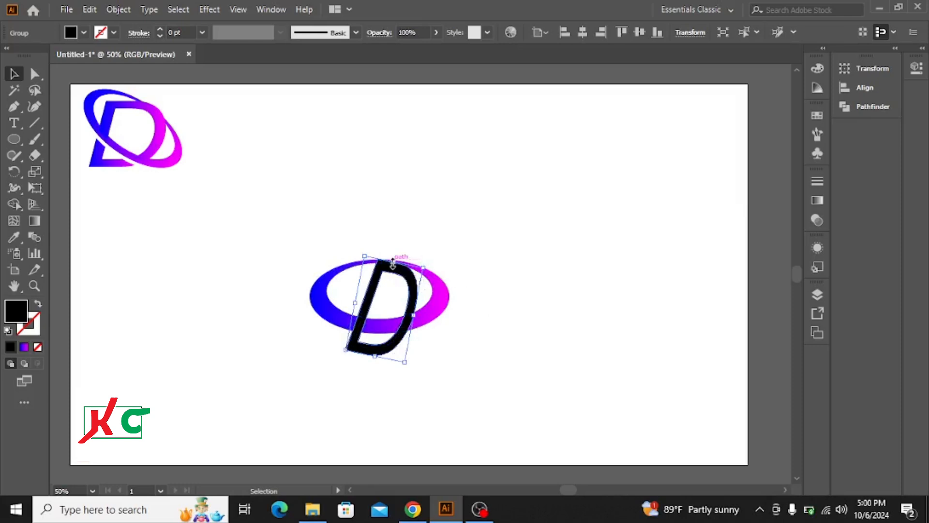
drag(393, 262, 382, 283)
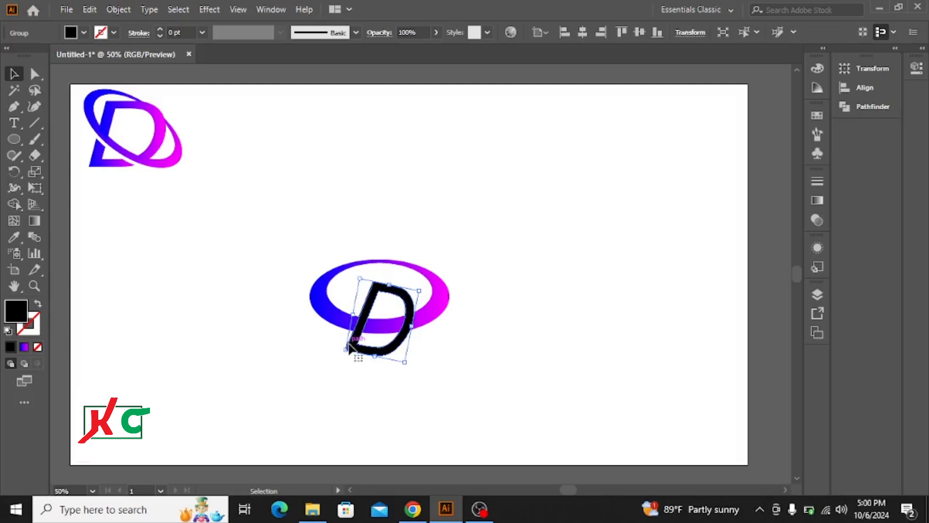
Rotate the D clockwise again and reposition it across the lower middle of the ring
drag(346, 345, 325, 332)
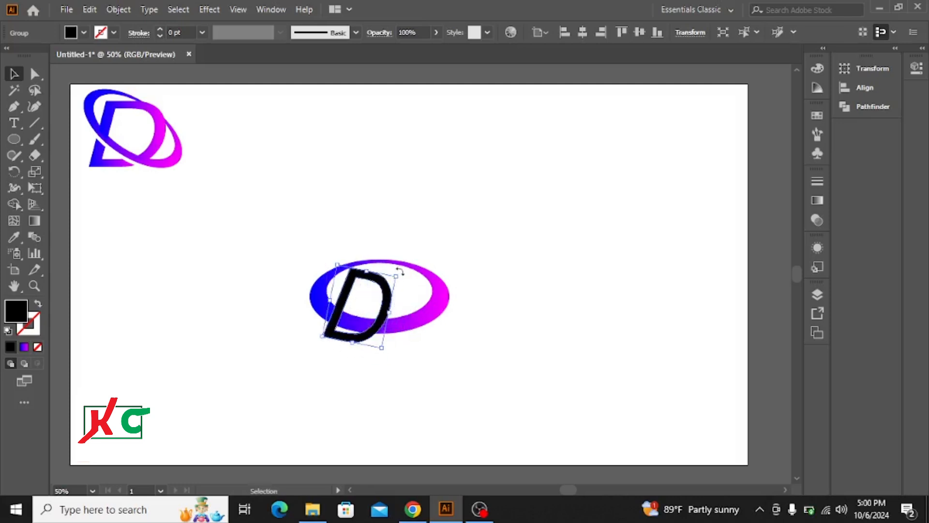
mouse_move(400, 272)
mouse_down()
mouse_move(425, 269)
mouse_move(406, 280)
mouse_up()
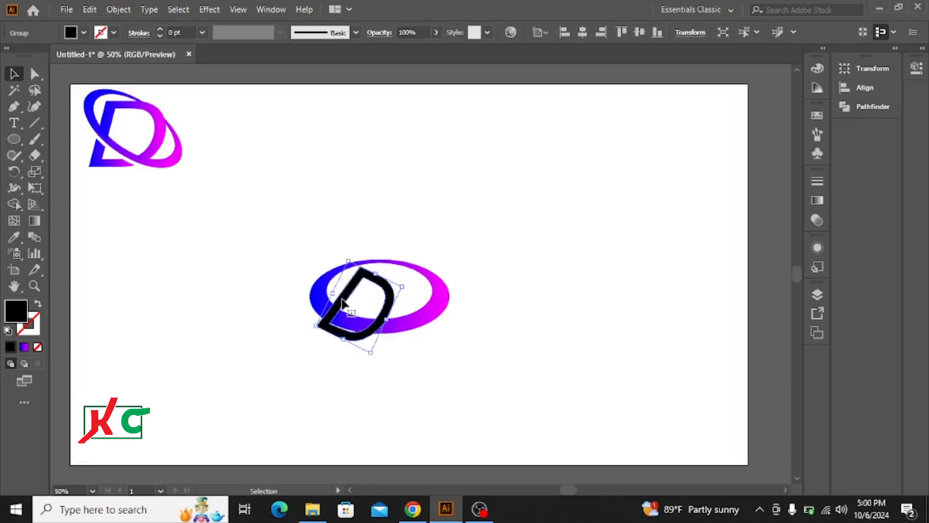
drag(342, 302, 369, 327)
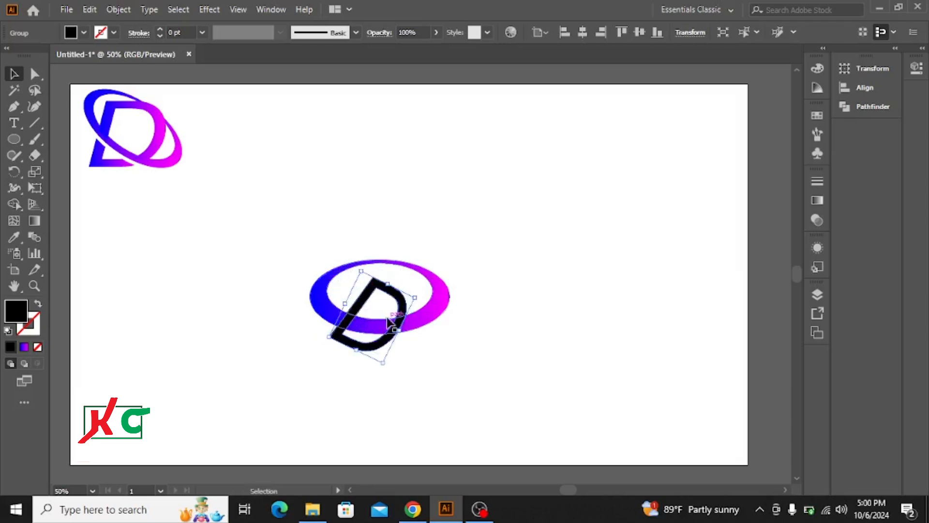
Flatten the ring further by lowering its top edge to just below the D's upper corner
click(408, 268)
drag(380, 260, 373, 283)
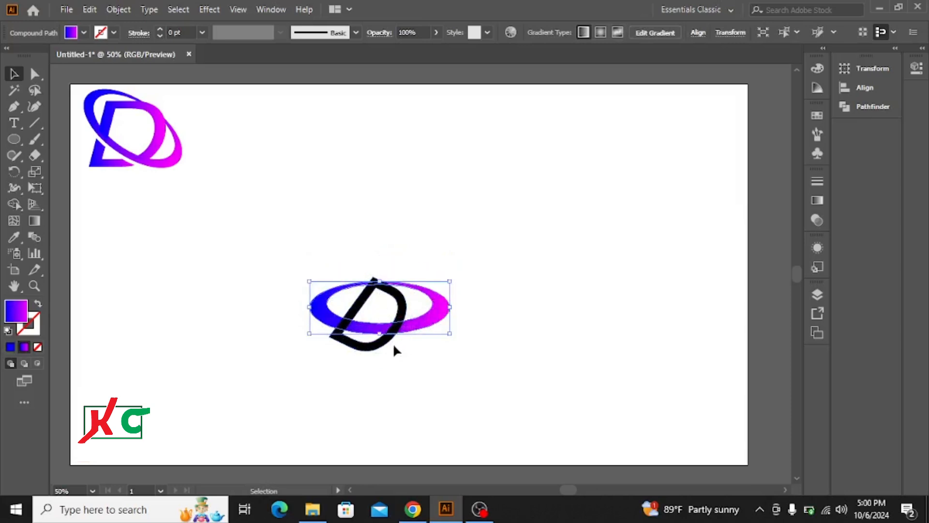
click(505, 344)
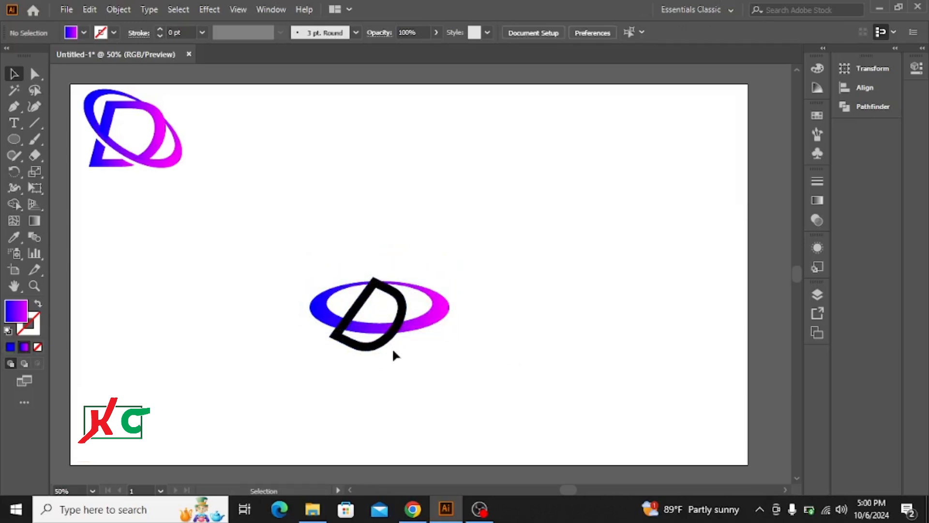
Move the D slightly right, keeping its upper corner on the ring's top edge
click(381, 345)
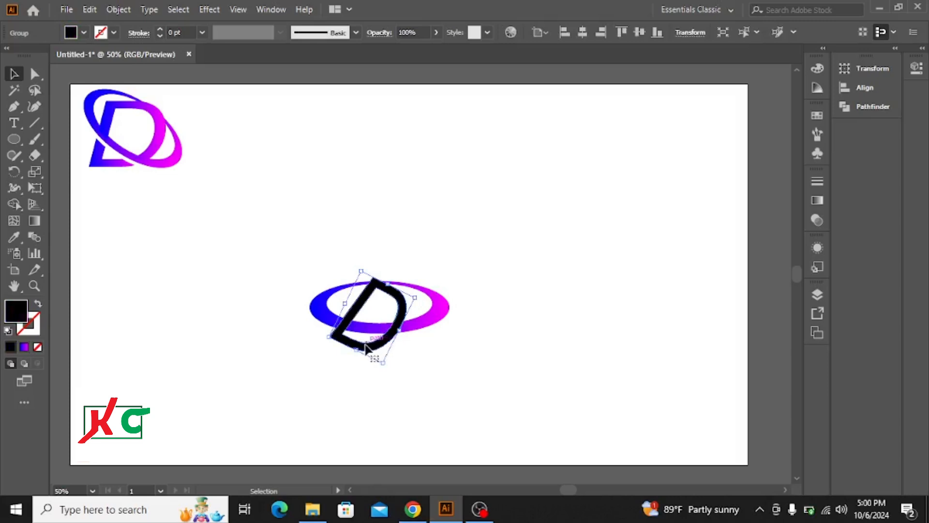
drag(368, 349, 383, 359)
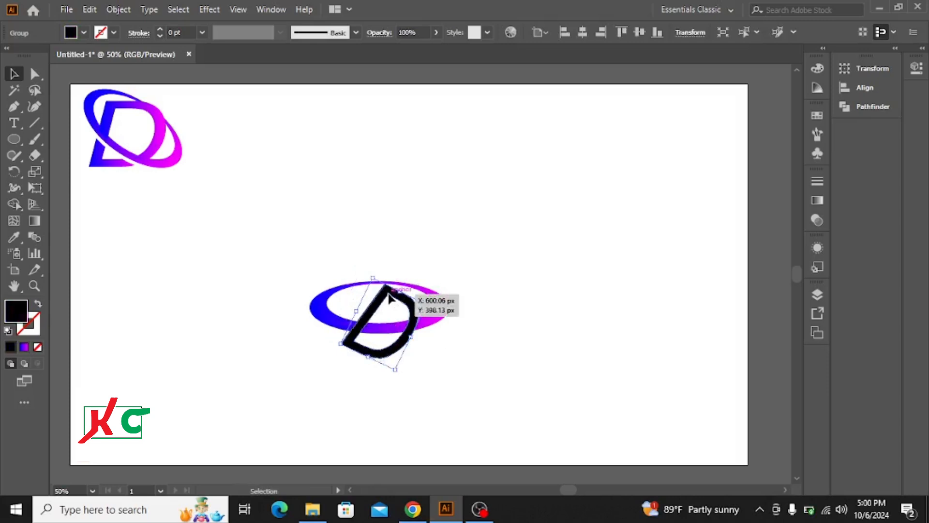
drag(389, 299, 394, 300)
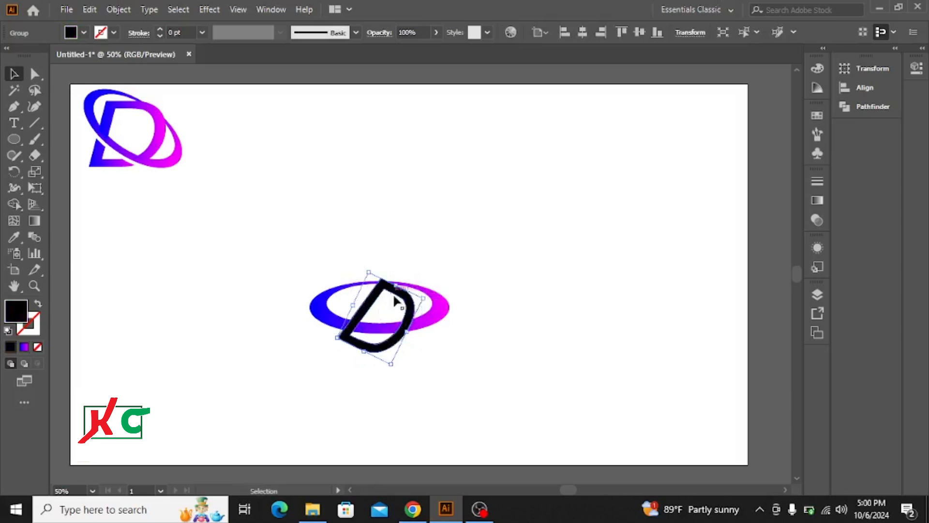
click(472, 273)
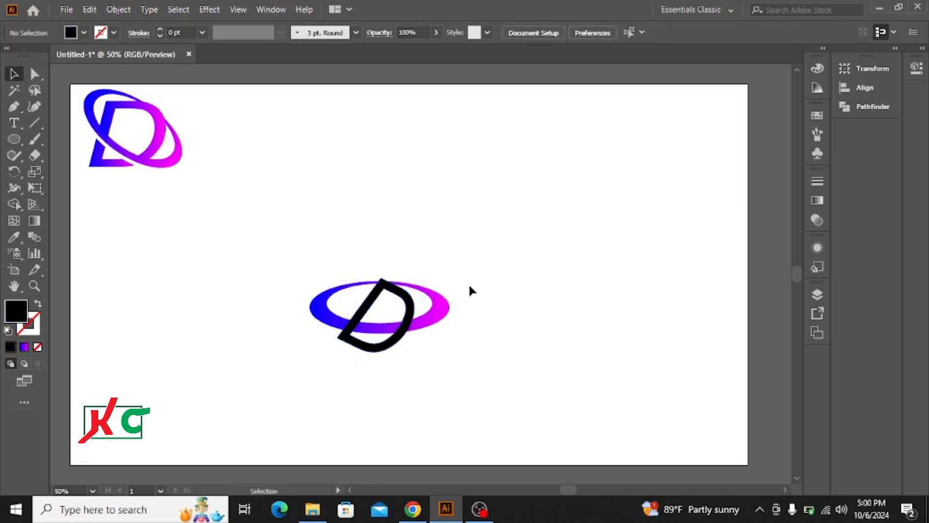
Make the ring slightly taller by raising its top edge and nudge the D a little left inside it
click(406, 289)
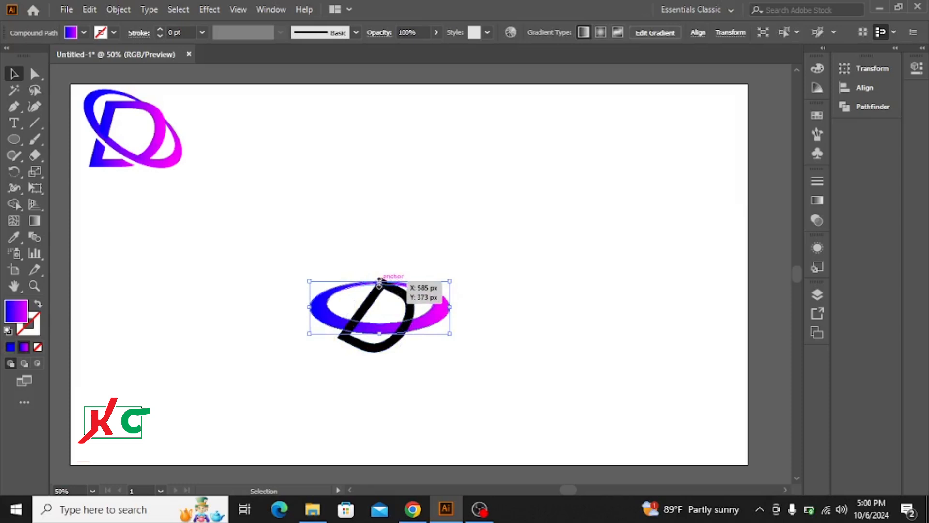
drag(380, 280, 376, 293)
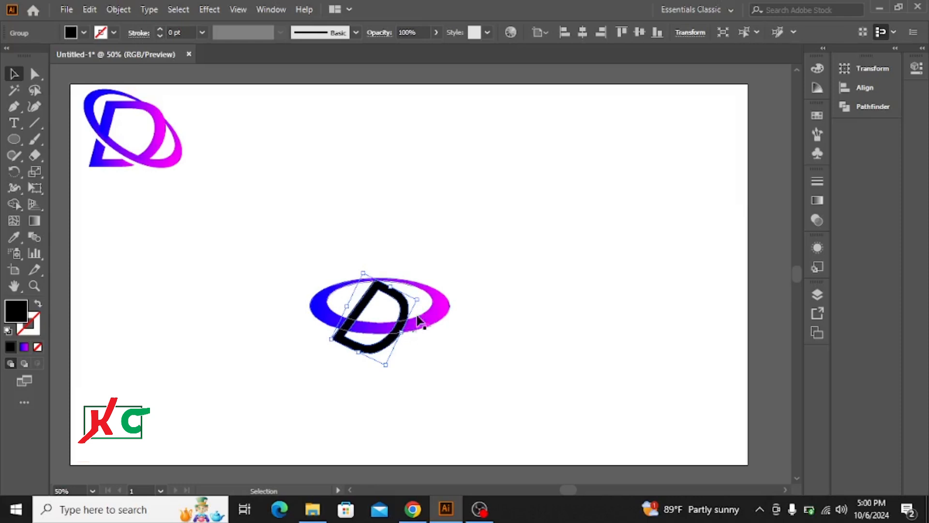
click(414, 290)
Rotate the D slightly counter-clockwise to make it more upright within the ring
click(421, 307)
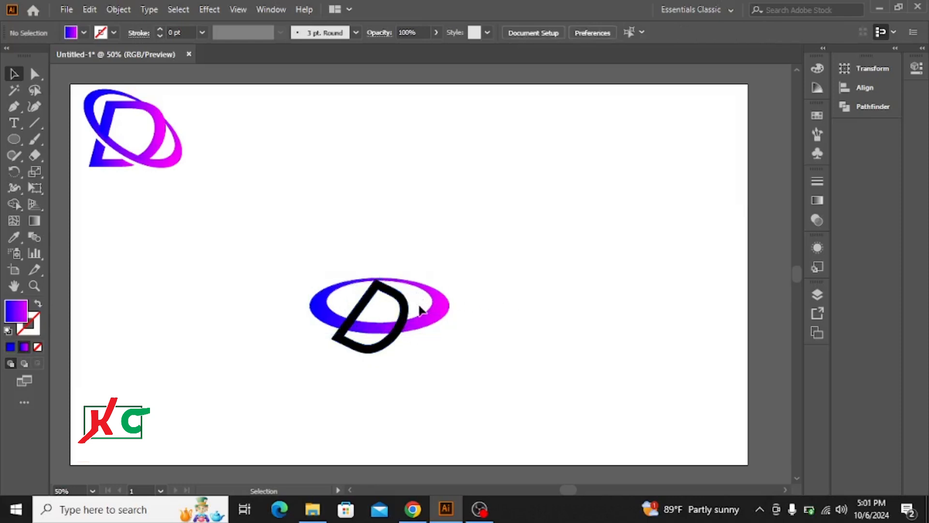
click(411, 303)
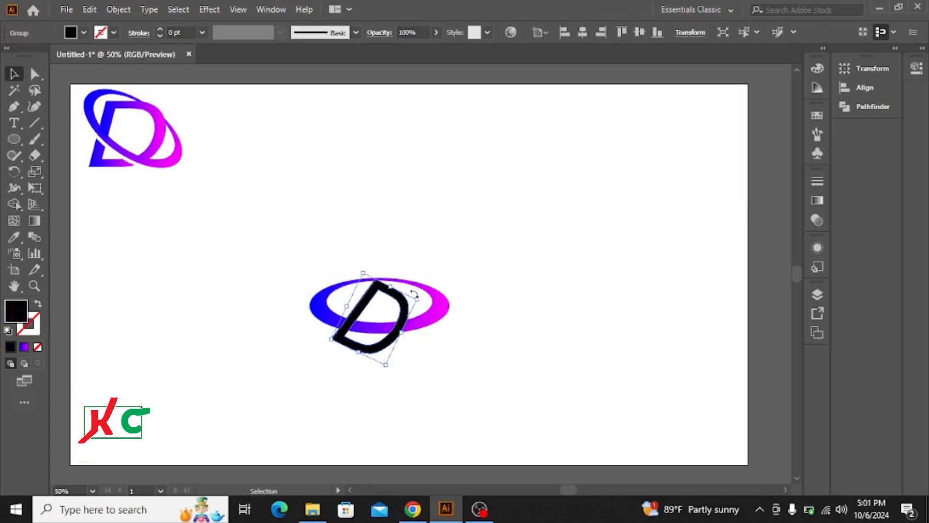
drag(417, 293, 414, 289)
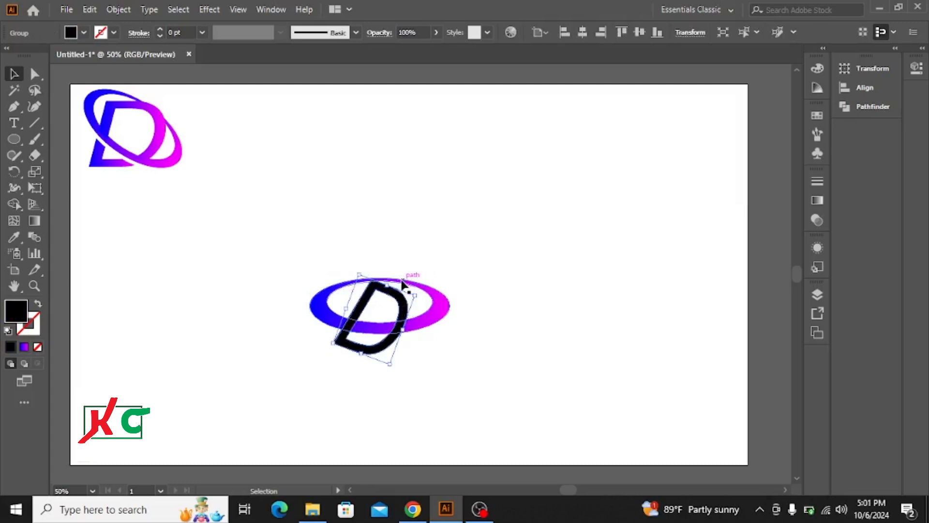
Raise the ring's top edge slightly and stretch the D downward so it extends further below the ring
click(403, 283)
drag(380, 278, 388, 287)
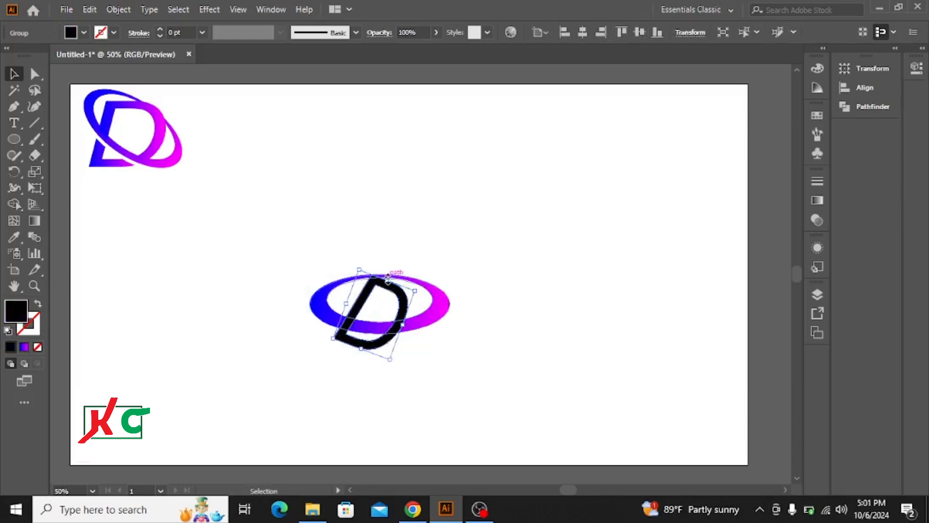
drag(388, 277, 388, 282)
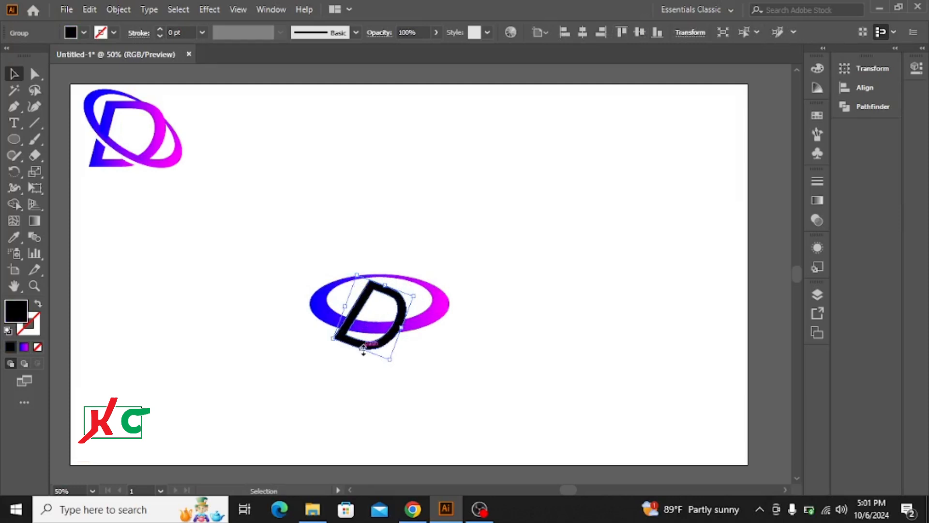
drag(363, 348, 356, 365)
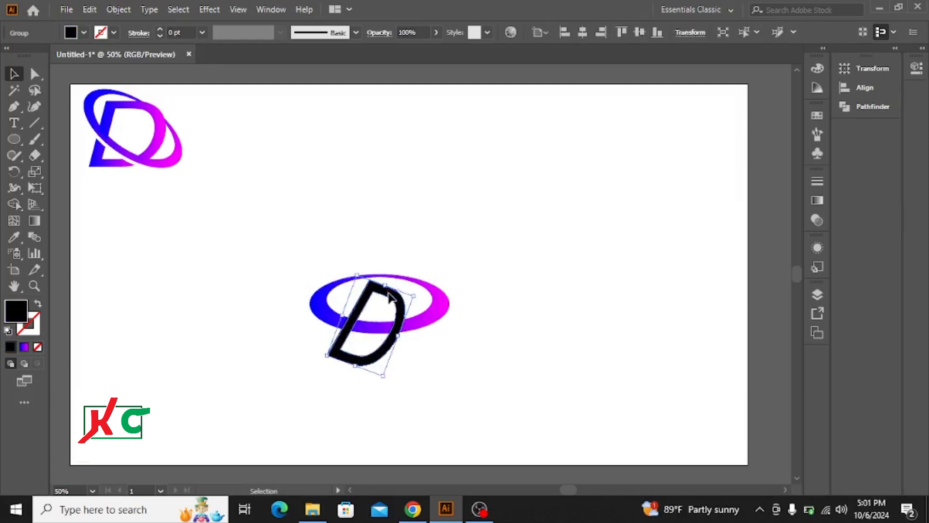
Move the D slightly up and right so its upper corner meets the ring's top edge
drag(390, 297, 392, 292)
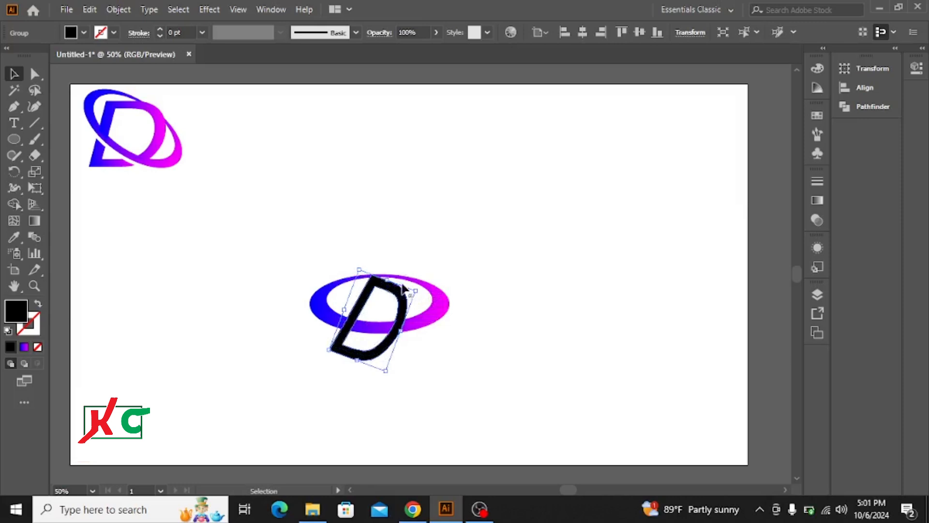
click(432, 267)
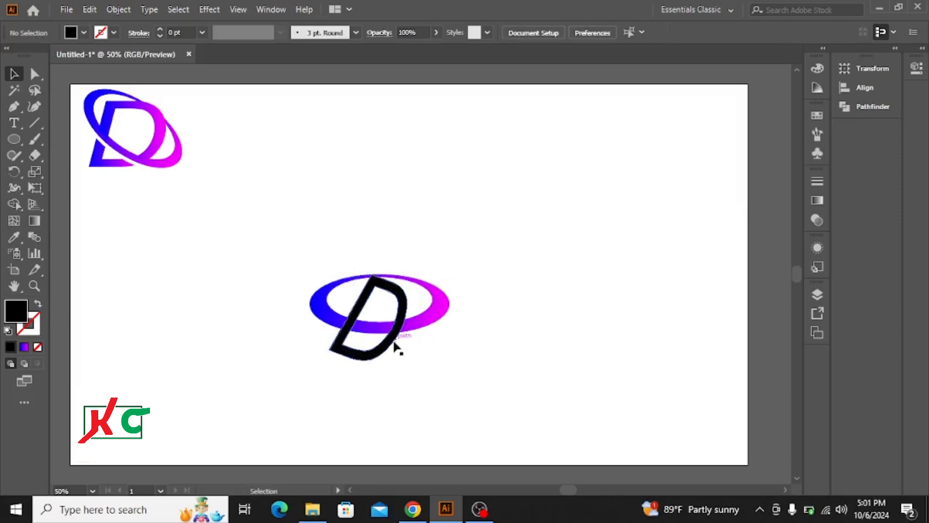
Try to duplicate the horizontal ring and offset the copy slightly below the original
click(438, 313)
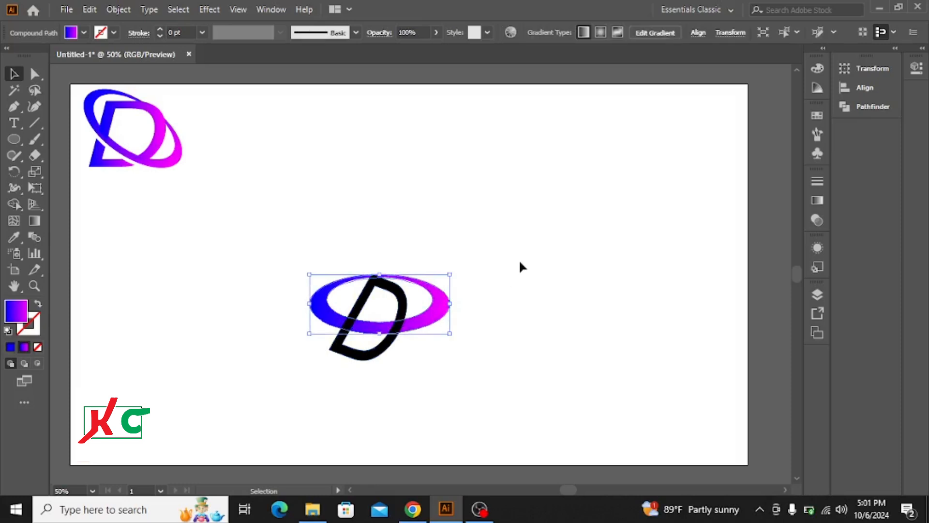
key(a)
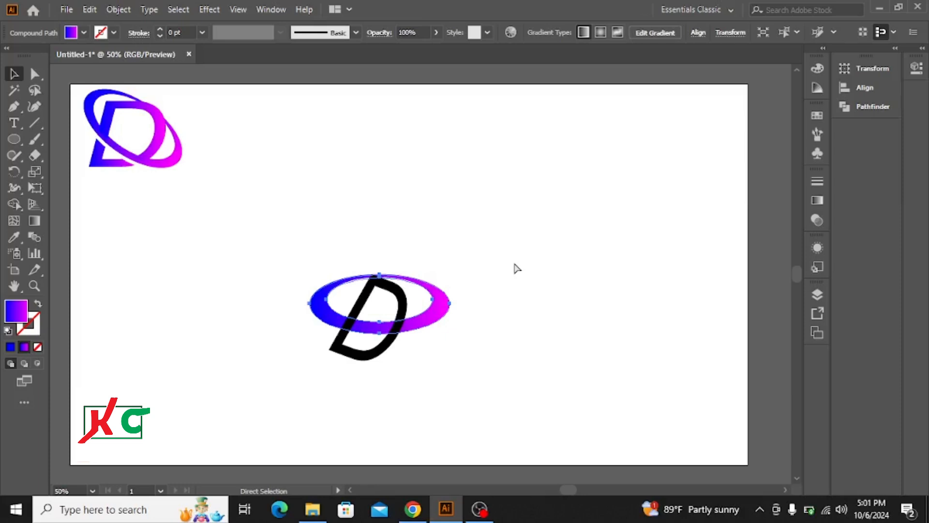
key(v)
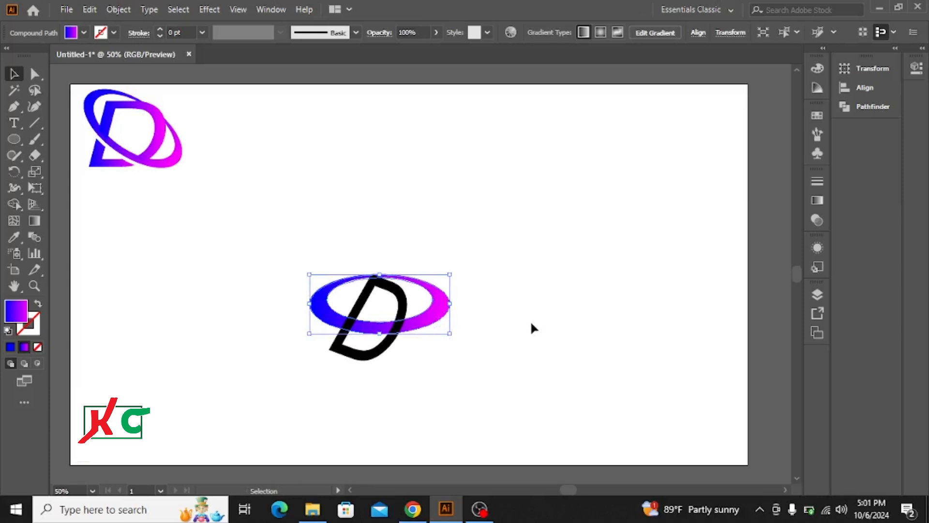
key(Down)
key(Down)
key(Down)
key(Down)
key(Down)
key(Down)
key(Down)
key(Down)
key(Down)
key(Down)
key(Down)
key(Down)
key(Down)
key(Down)
key(Down)
key(Down)
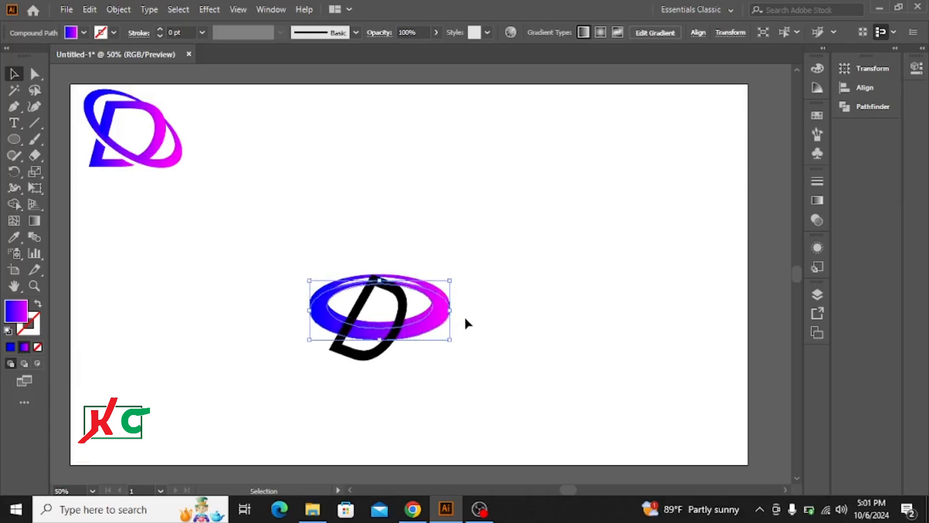
key(a)
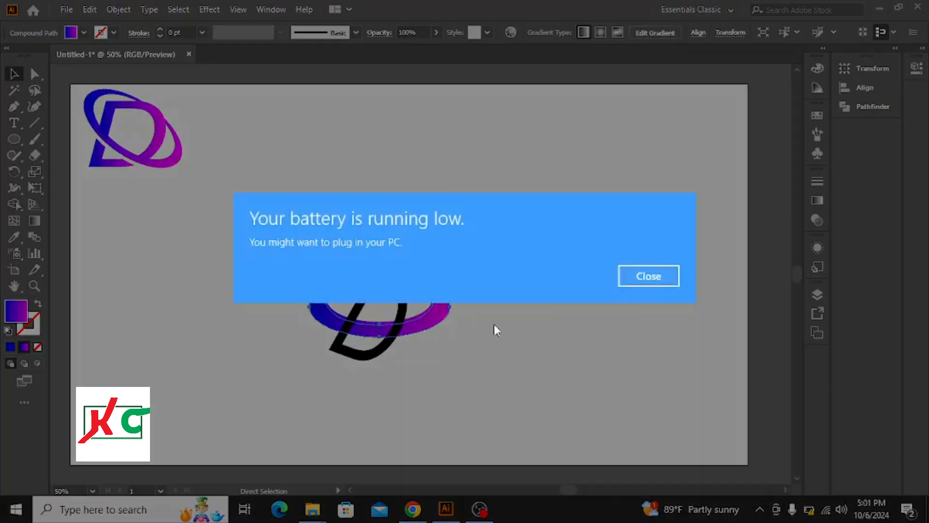
click(659, 275)
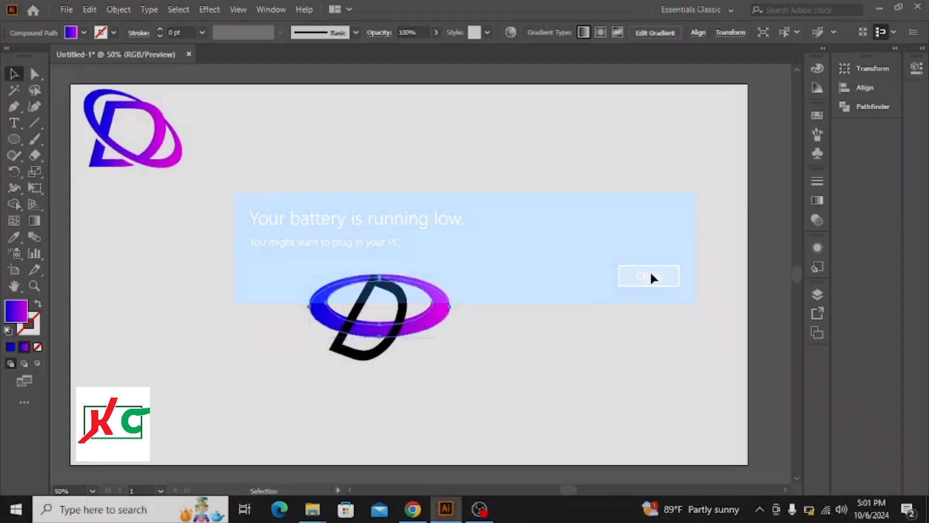
key(v)
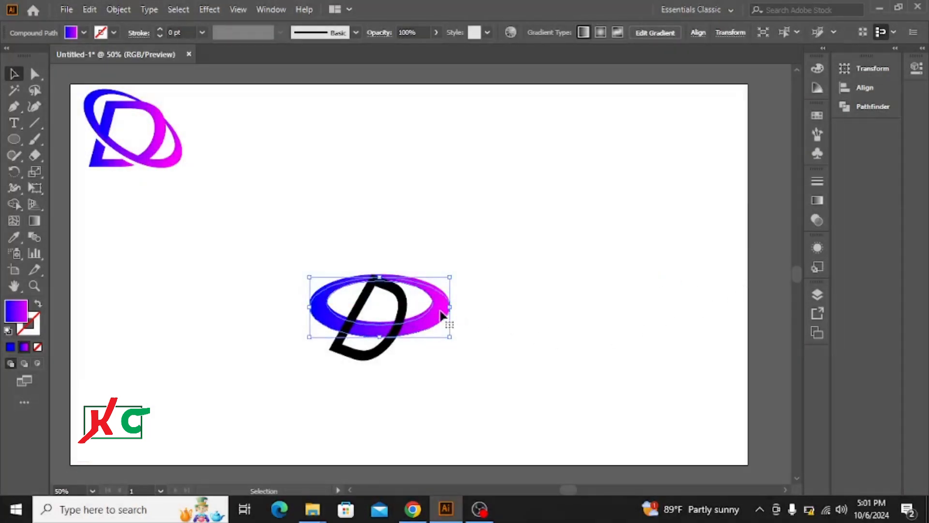
key(a)
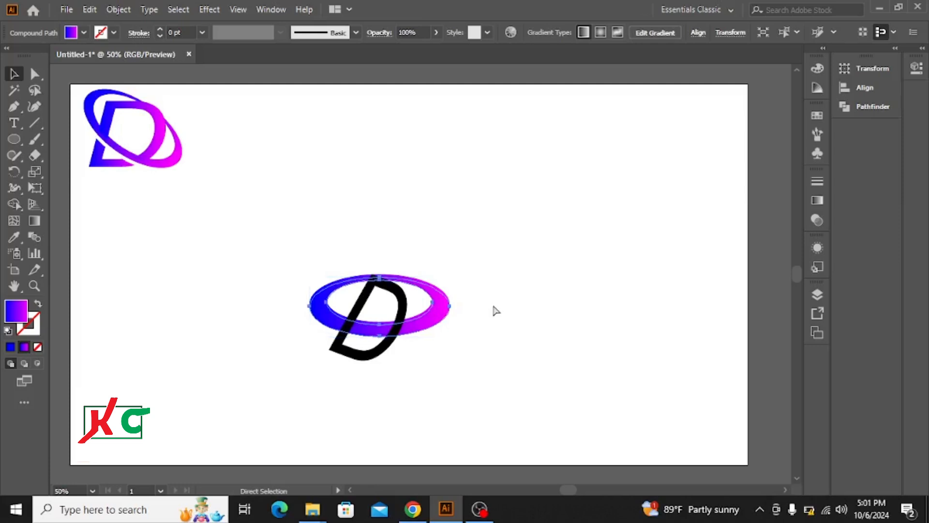
Undo the ring duplication together with the D's last move and downward stretch
key(ctrl+z)
key(ctrl+z)
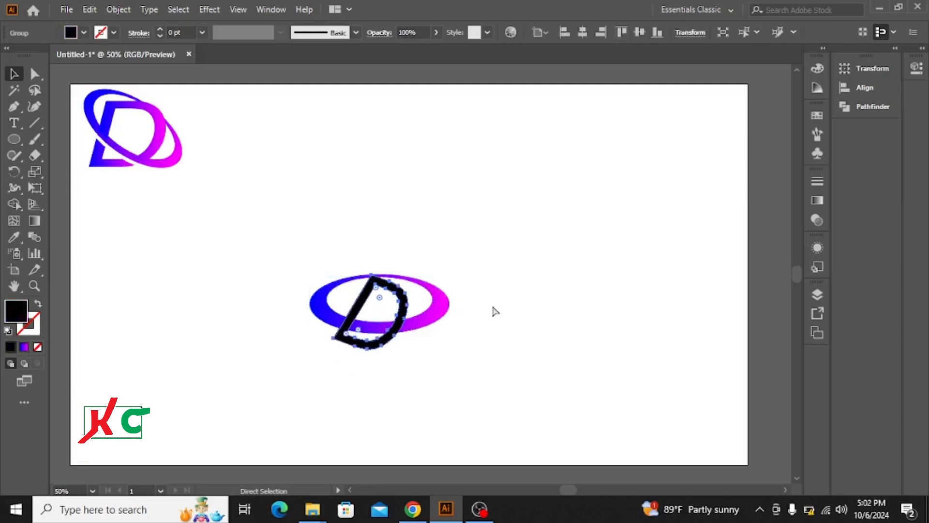
Rotate the gradient ring clockwise so it slopes down to the right around the D
click(444, 304)
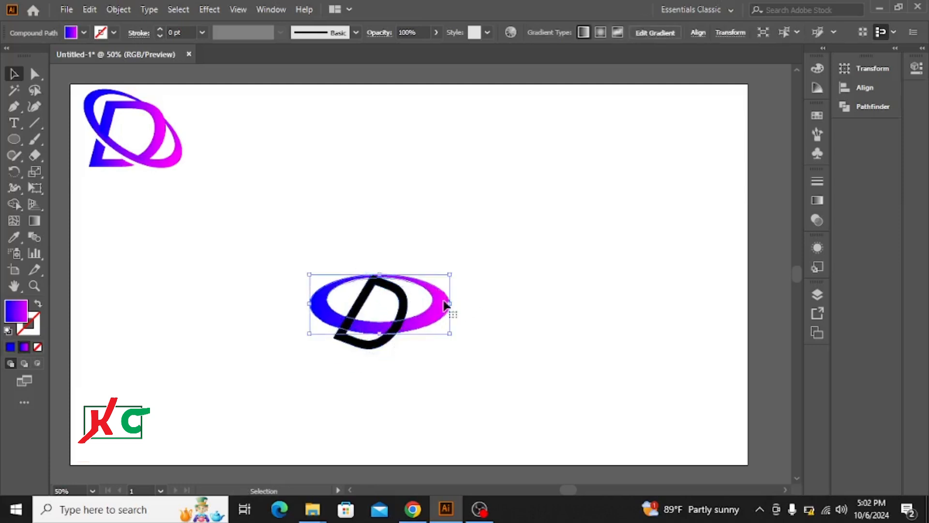
drag(452, 270, 473, 316)
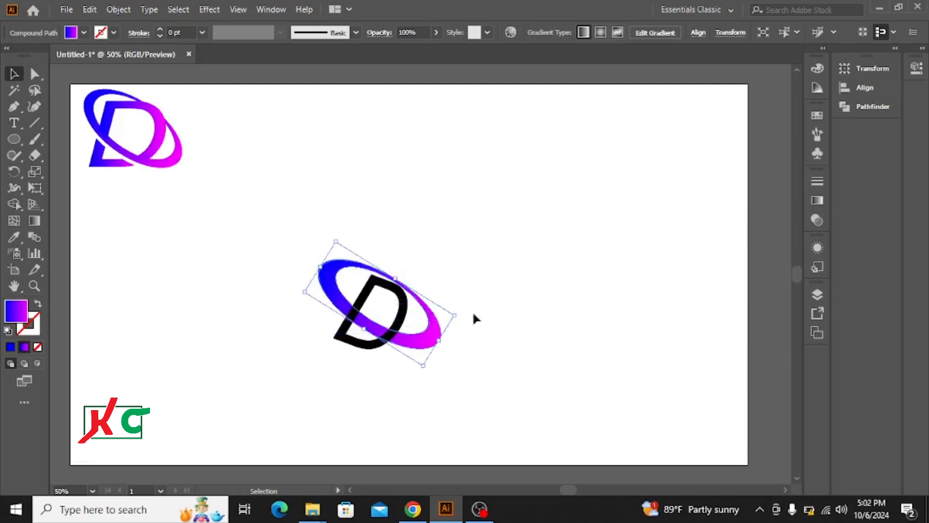
click(477, 267)
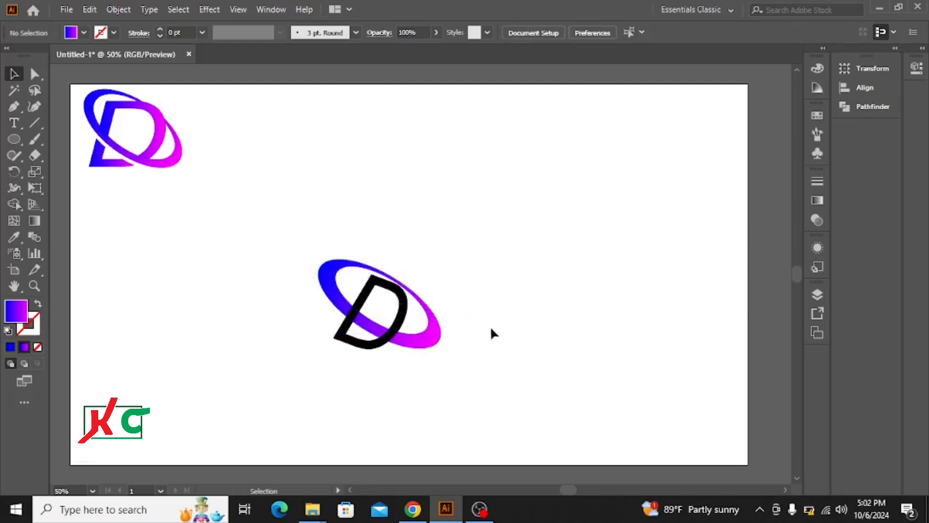
Rotate the black D clockwise to follow the ring's tilt and nudge it slightly up against the ring's upper edge
click(405, 305)
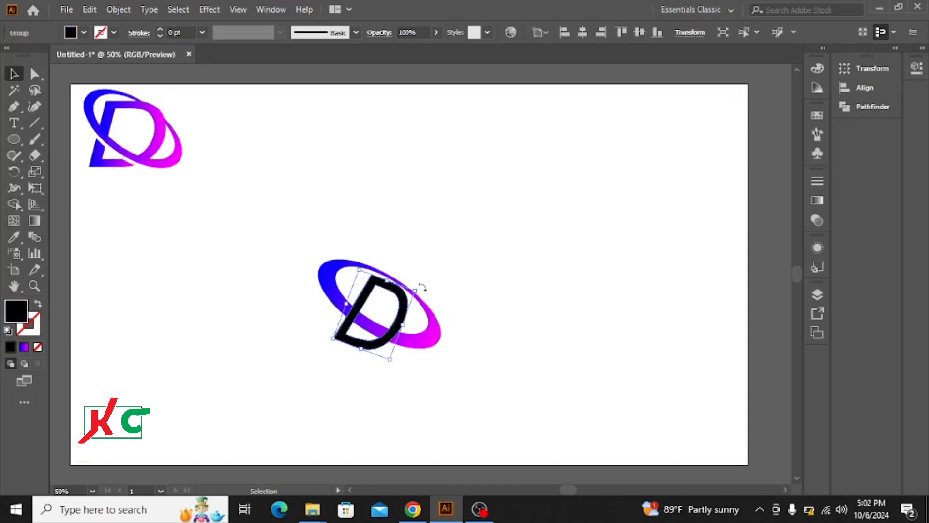
mouse_move(422, 286)
mouse_down()
mouse_move(434, 295)
mouse_move(407, 296)
mouse_up()
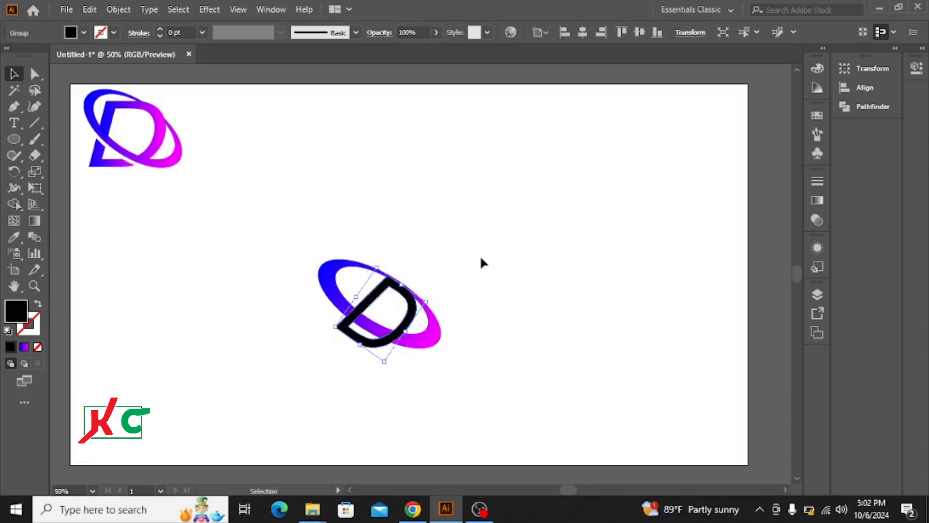
key(Up)
key(Up)
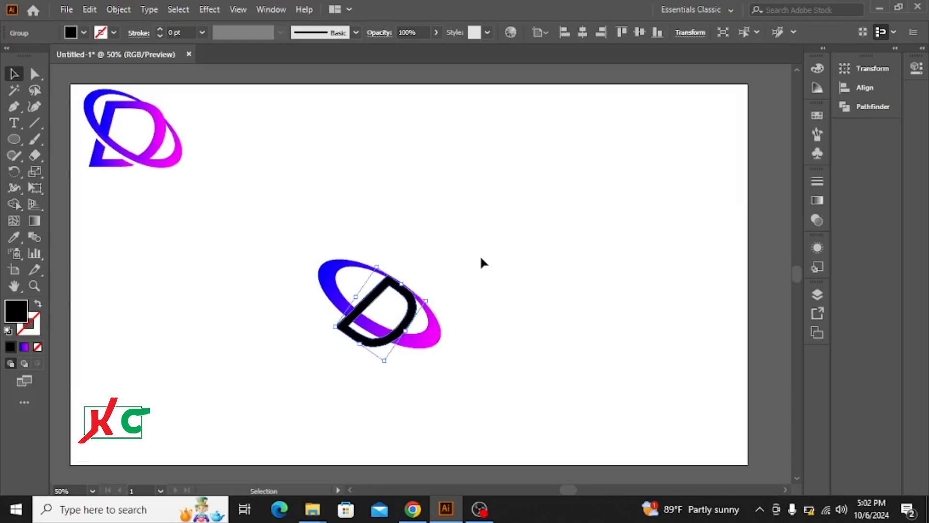
click(482, 260)
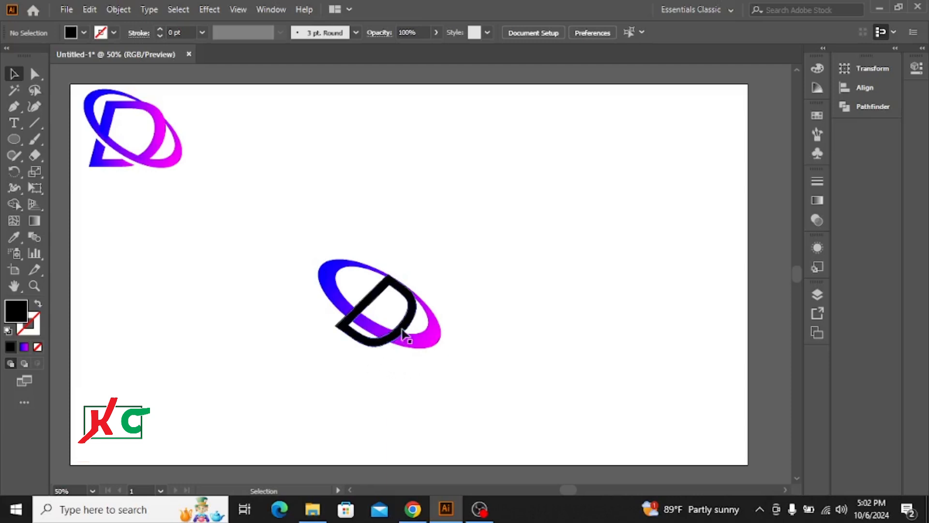
Duplicate the tilted ring and offset the copy slightly below the original
click(425, 341)
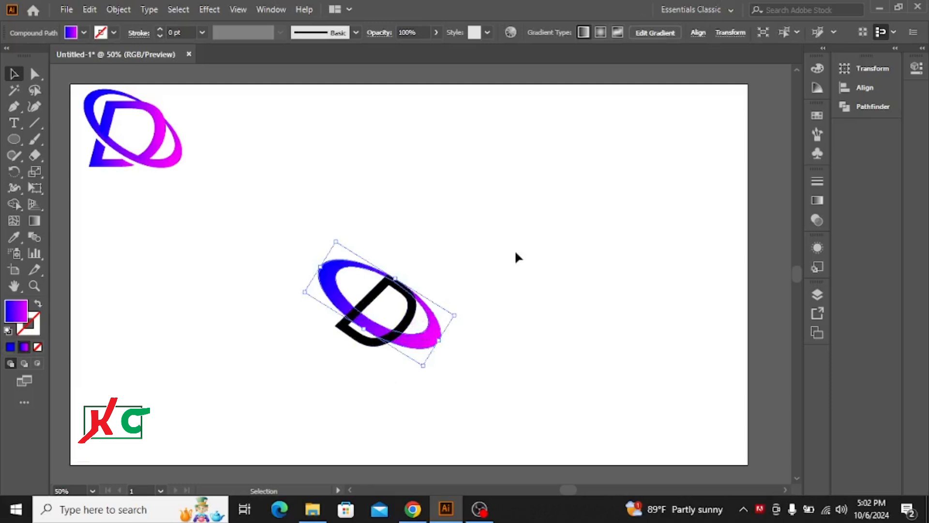
key(a)
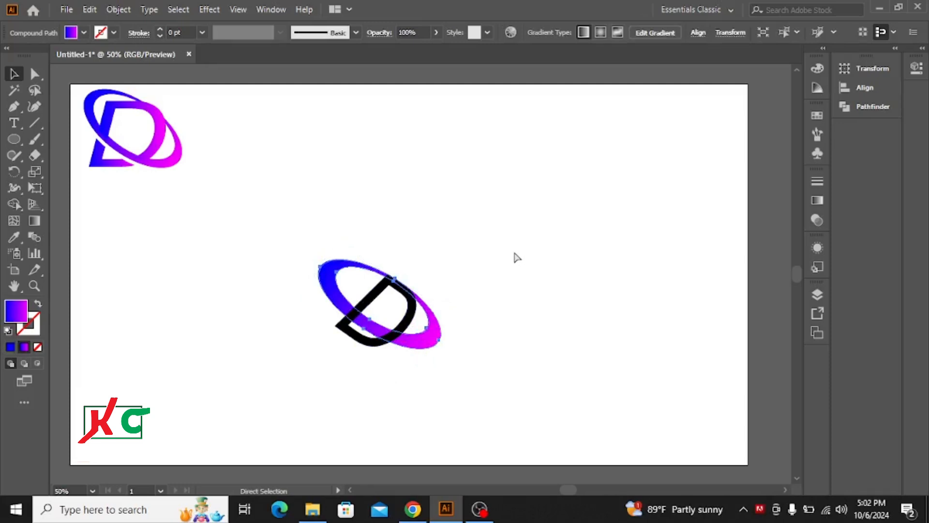
key(v)
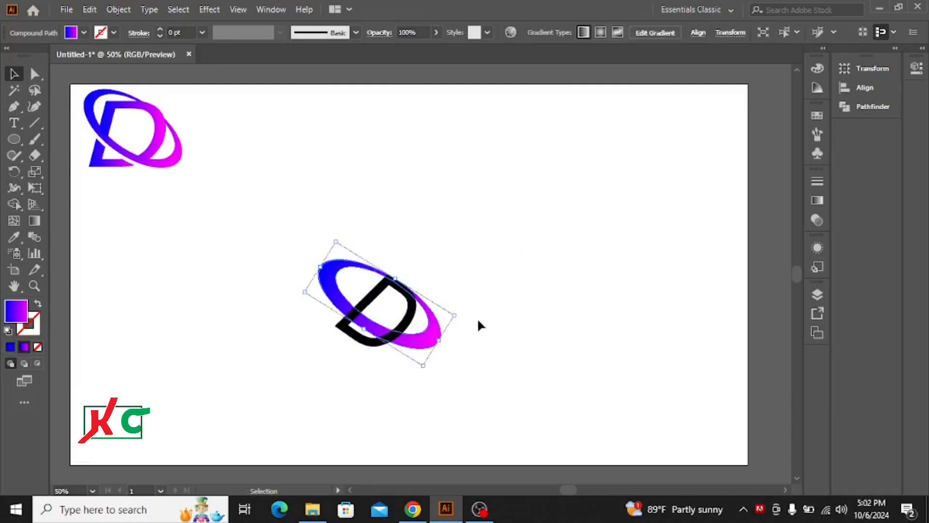
key(Down)
key(Down)
key(Down)
key(Down)
key(Down)
key(Down)
key(Down)
key(Down)
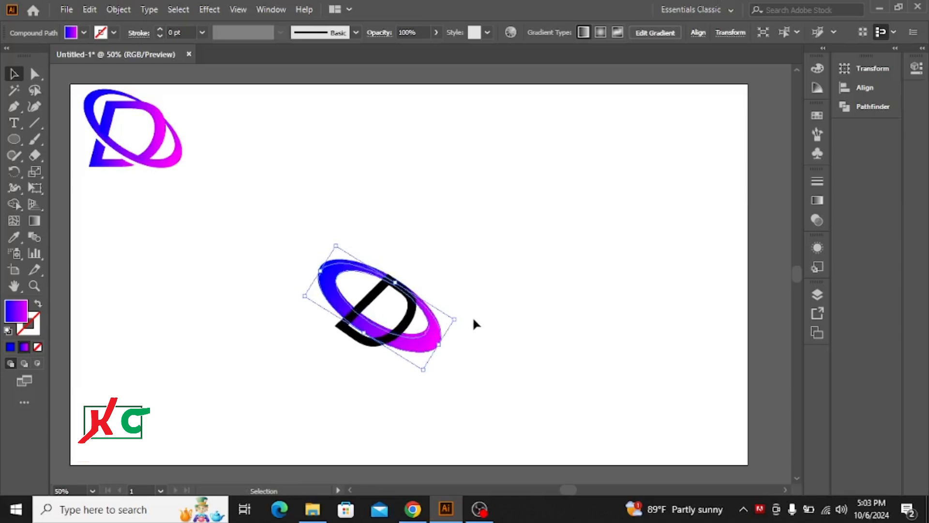
key(Down)
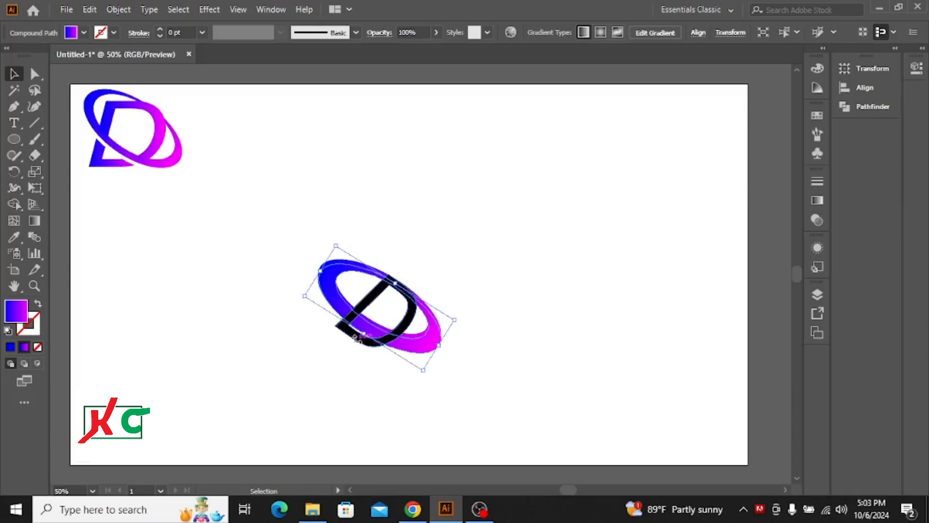
Nudge the D a little left and slightly down inside the tilted rings
click(408, 325)
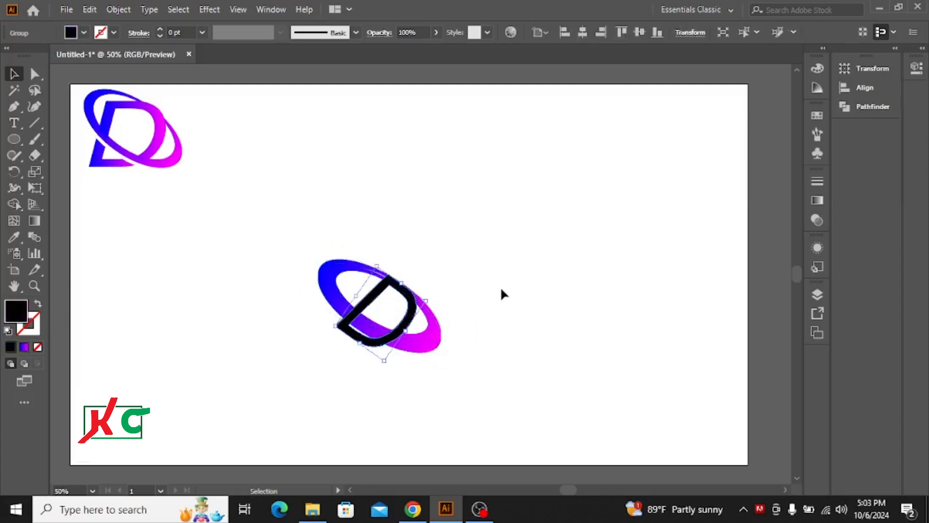
key(Left)
key(Left)
key(Left)
key(Left)
key(Left)
key(Left)
key(Left)
key(Left)
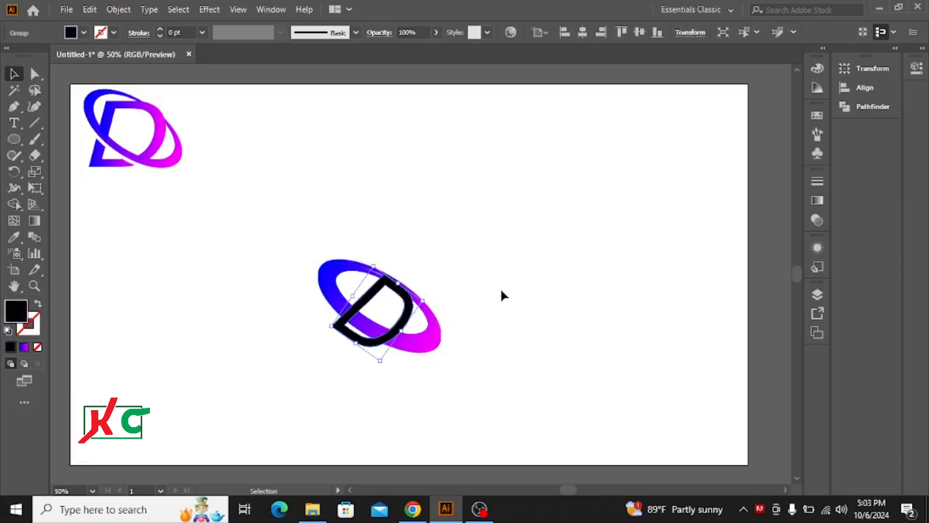
key(Down)
key(Down)
key(Down)
key(Down)
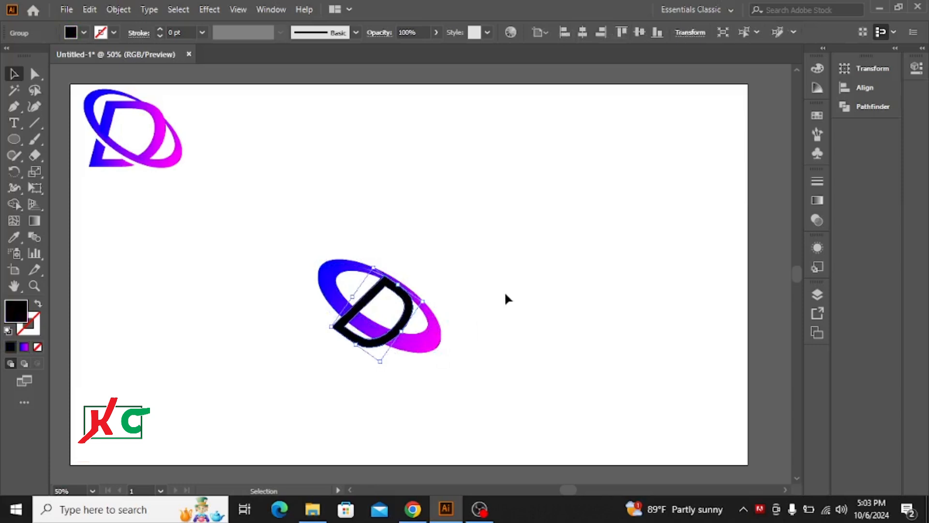
Lower the ring copy further to widen its offset from the original ring
click(414, 348)
key(Down)
key(Down)
key(Down)
key(Down)
key(Down)
key(Down)
key(Down)
key(Down)
key(Down)
key(Down)
key(Down)
key(Down)
key(Down)
key(Down)
key(Down)
key(Down)
key(Down)
key(Down)
key(Down)
key(Down)
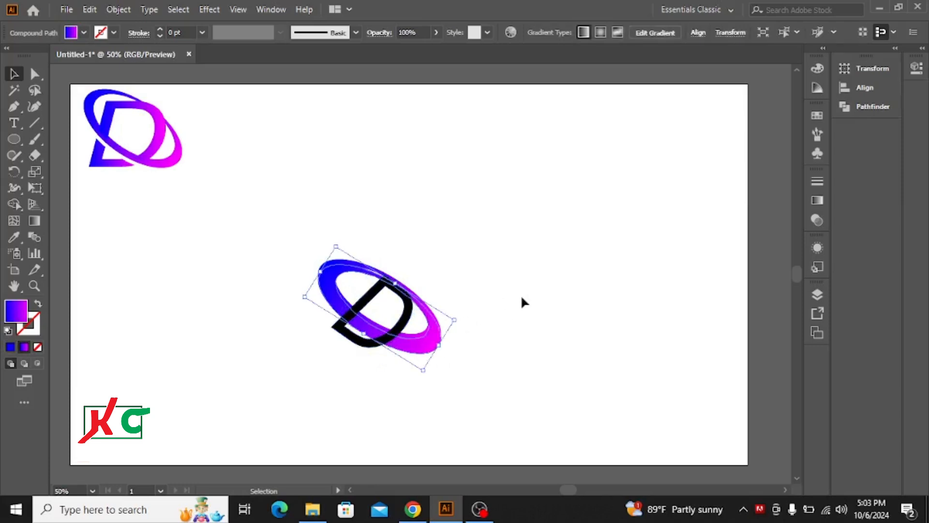
key(Down)
key(Down)
key(Down)
key(Down)
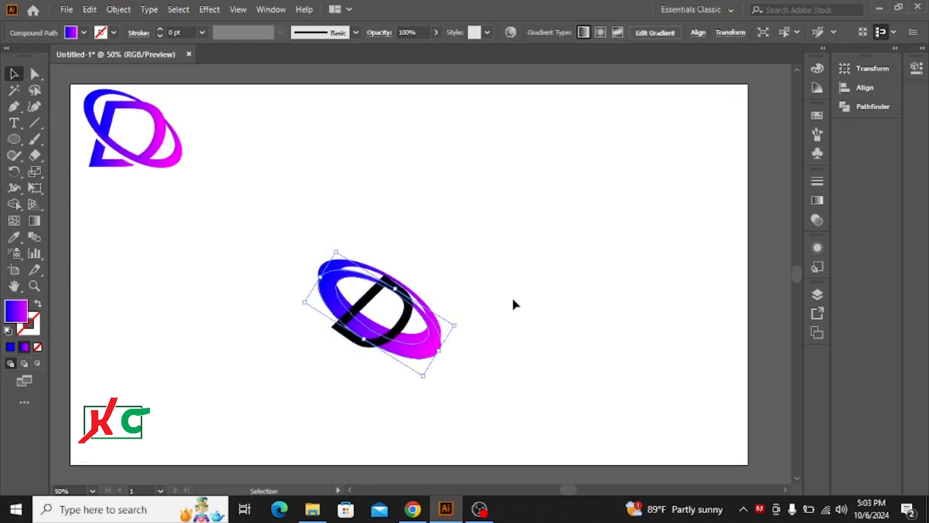
key(Up)
key(Up)
key(Up)
key(Up)
key(Up)
key(Up)
key(Up)
key(Up)
key(Up)
key(Up)
key(Up)
key(Up)
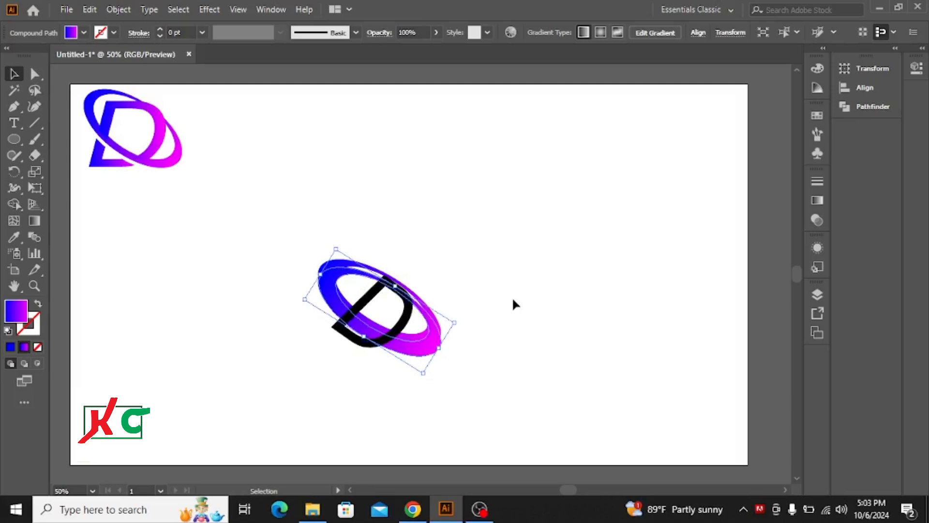
Shift the ring copy slightly right and a touch further down
key(Right)
key(Right)
key(Right)
key(Right)
key(Right)
key(Right)
key(Right)
key(Right)
key(Right)
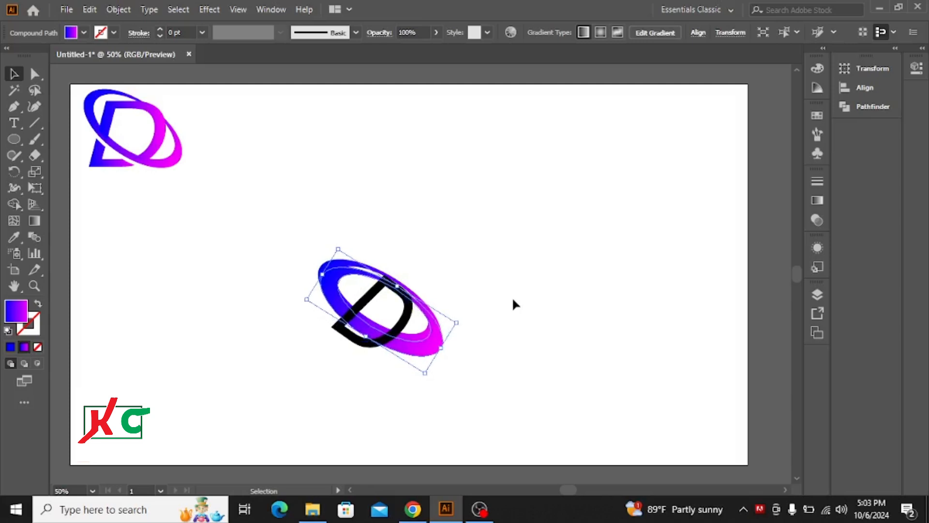
key(Down)
key(Down)
key(Down)
key(Down)
key(Down)
key(Down)
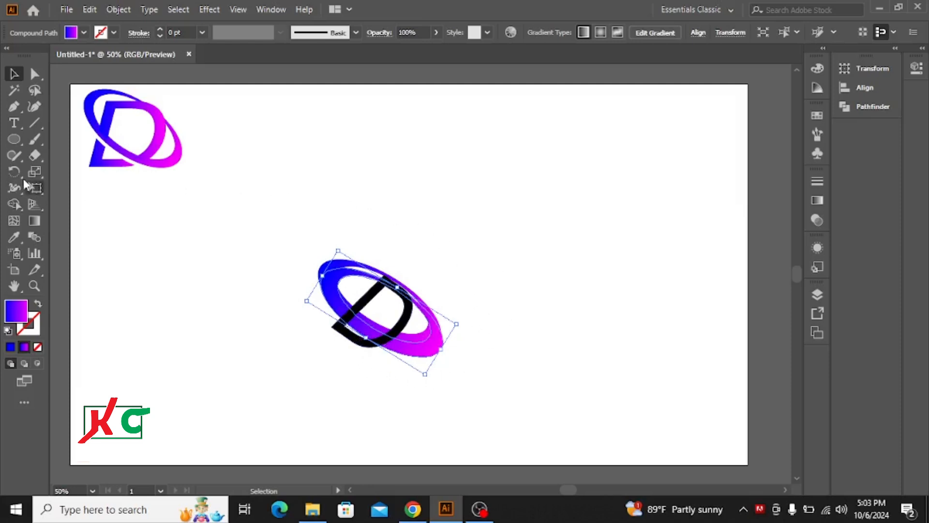
Draw a tall gradient-filled ellipse over the upper right of the D and rings, and enlarge it up and left
click(18, 139)
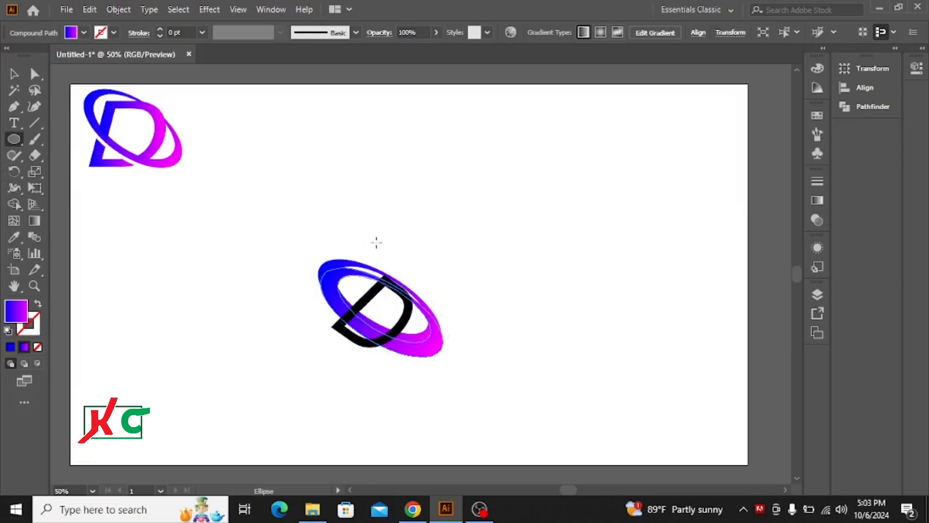
drag(380, 243, 443, 326)
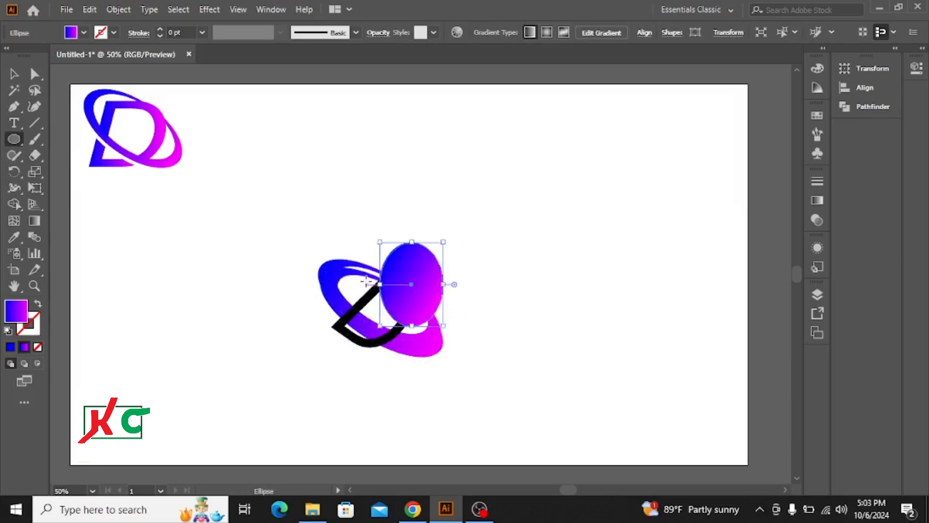
key(v)
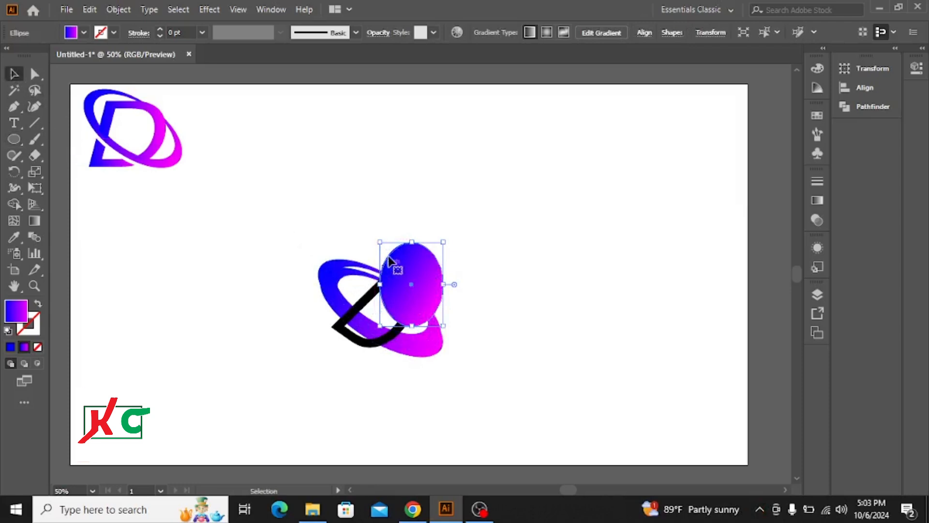
drag(379, 242, 361, 212)
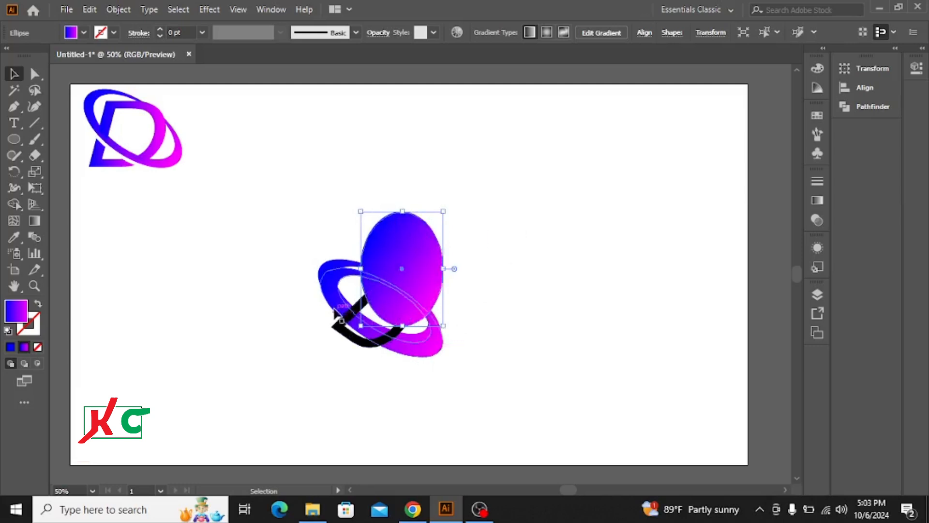
Subtract the tall ellipse from the offset ring copy with the Minus Front shape mode
key(shift)
shift+click(334, 304)
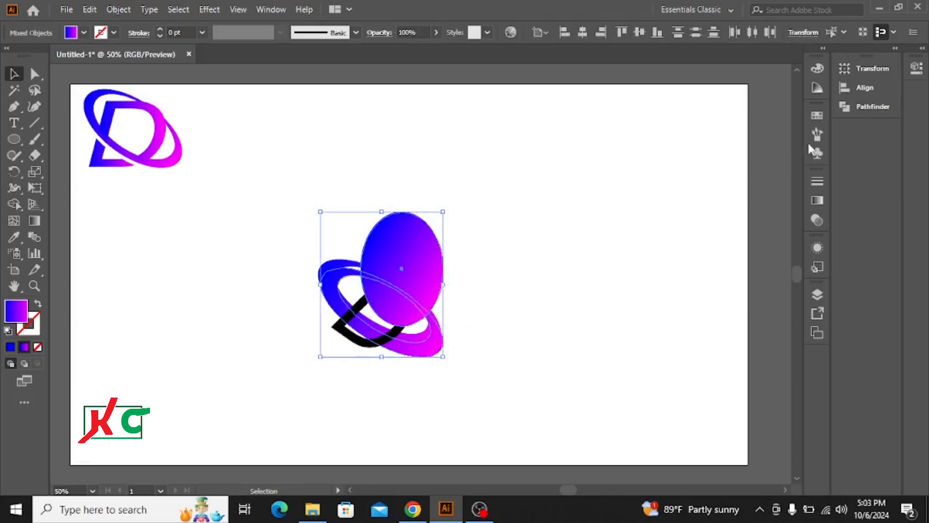
click(862, 108)
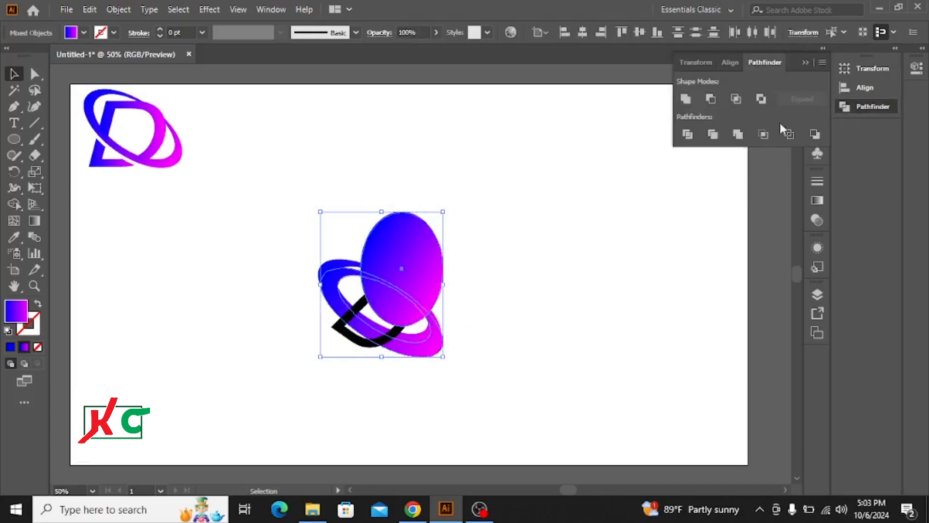
click(710, 98)
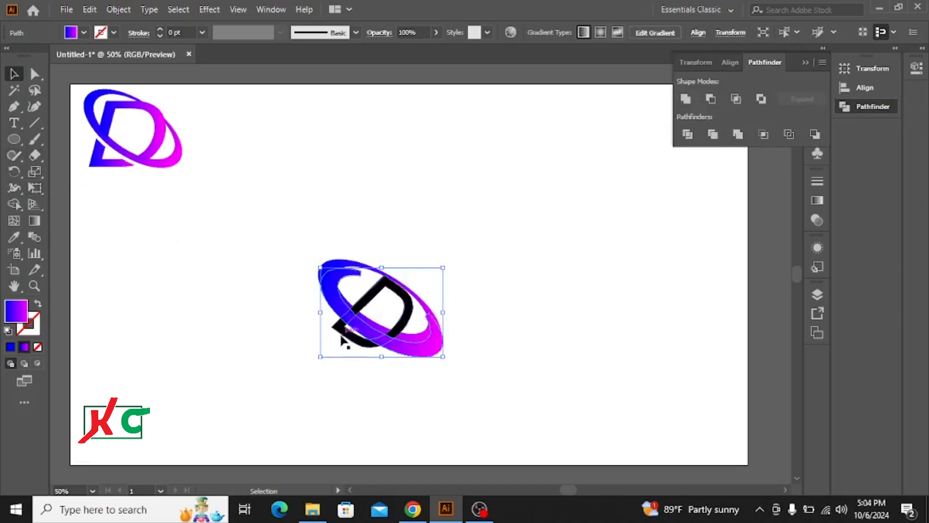
Cut the trimmed ring copy out of the black D with Minus Front, leaving a gap along the ring, and clear the selection
key(shift)
shift+click(342, 336)
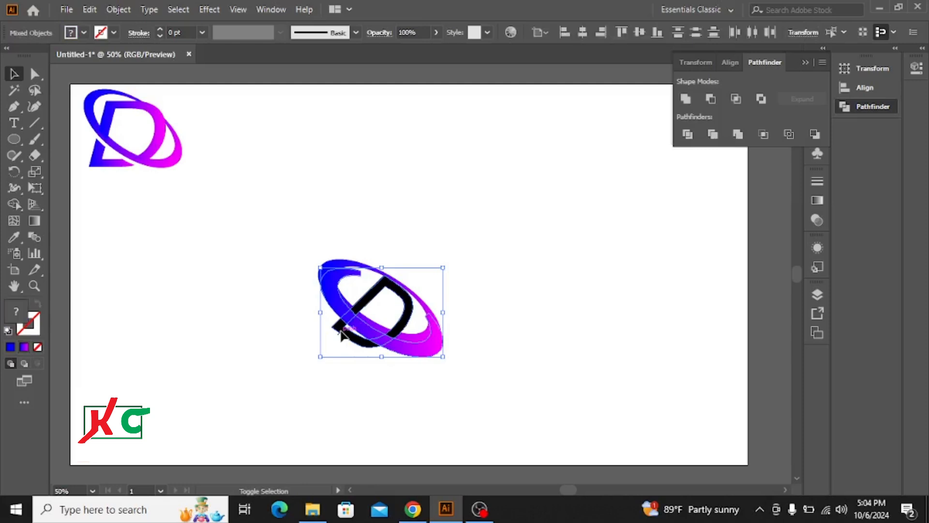
click(711, 98)
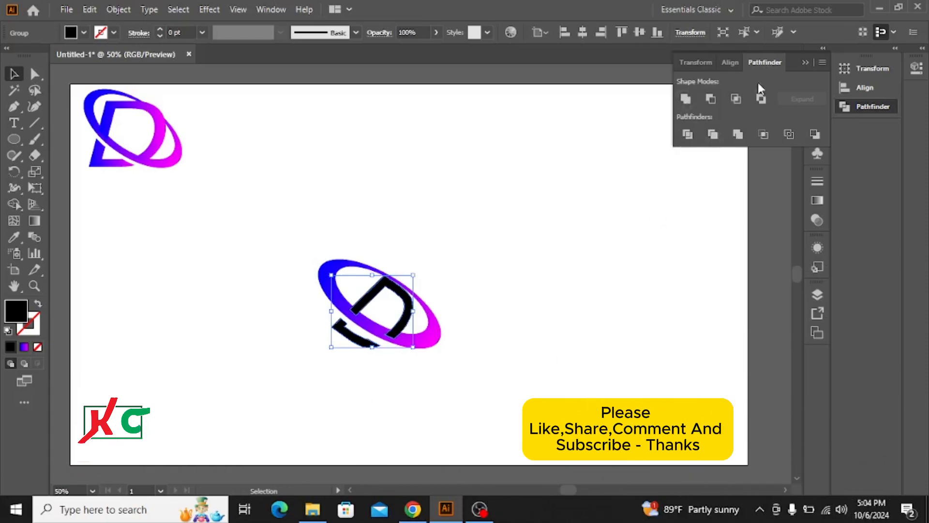
click(807, 63)
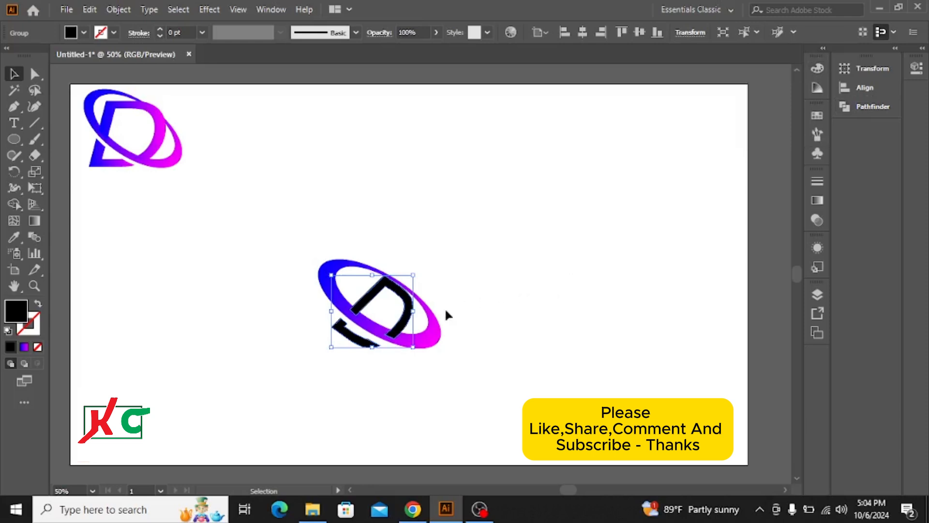
click(331, 205)
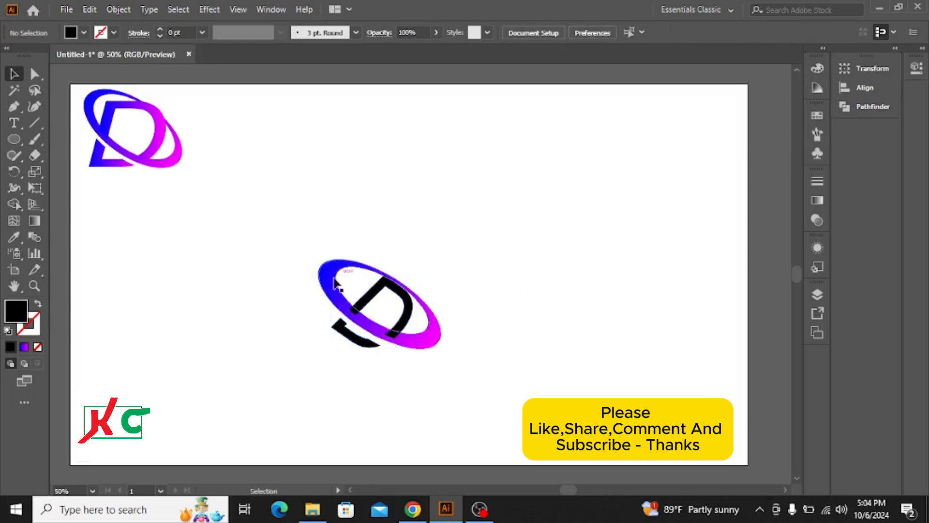
Select the cut black D group inside the tilted ring
click(376, 312)
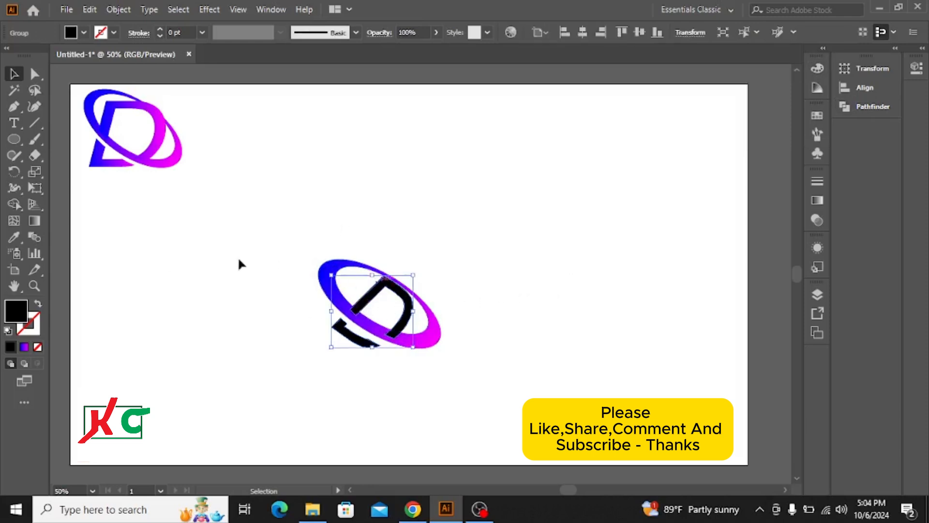